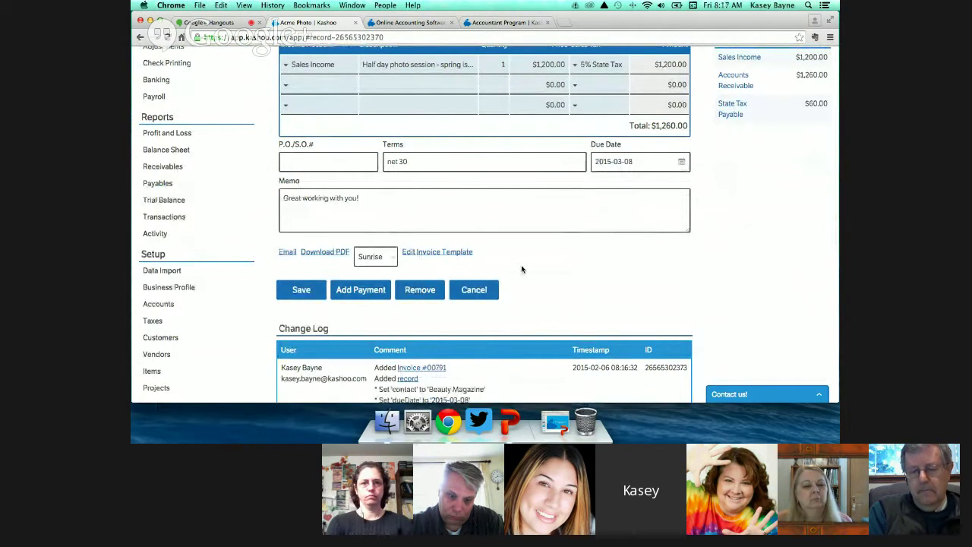
Step: Download the invoice as a PDF with the Sunrise template, review the file, and return to the invoice record
scroll(539, 266, "down", 2)
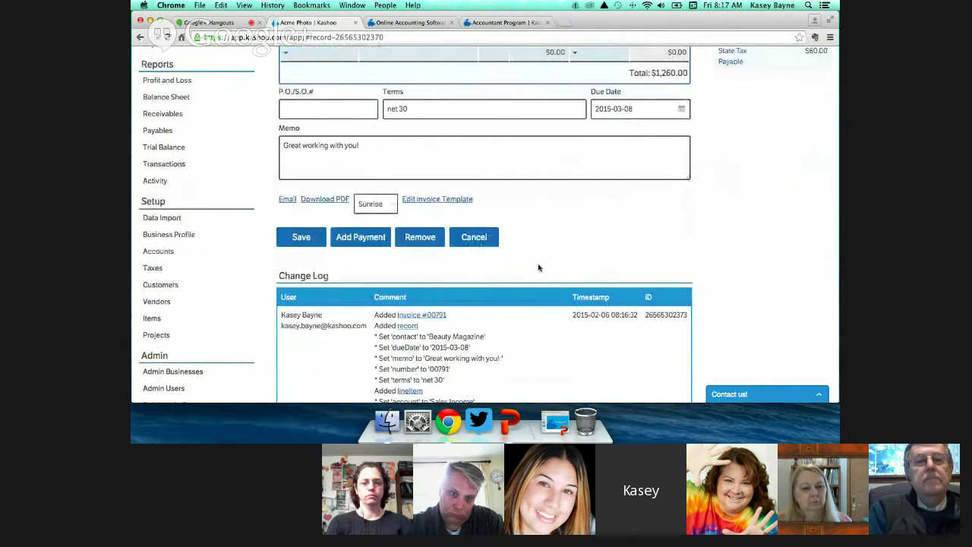
scroll(538, 268, "up", 3)
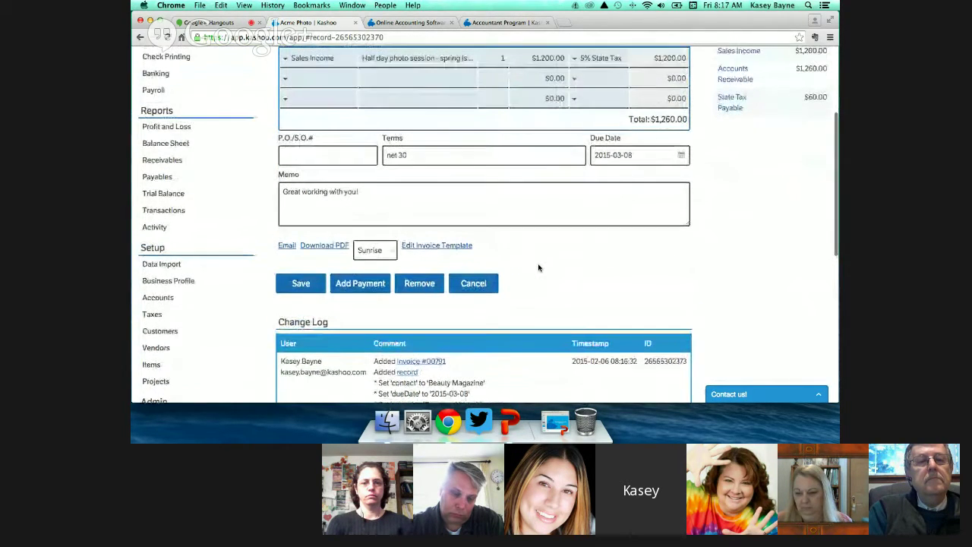
left_click(321, 280)
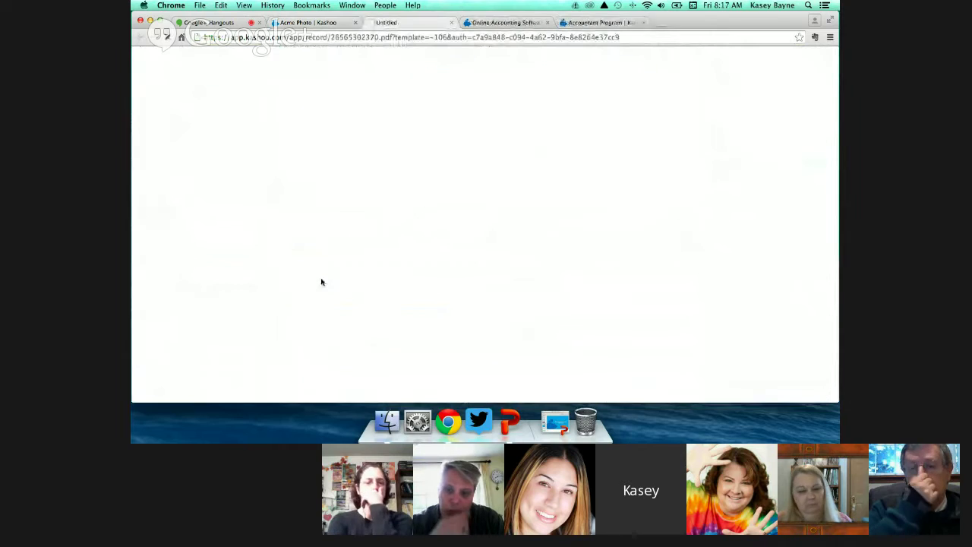
left_click(175, 391)
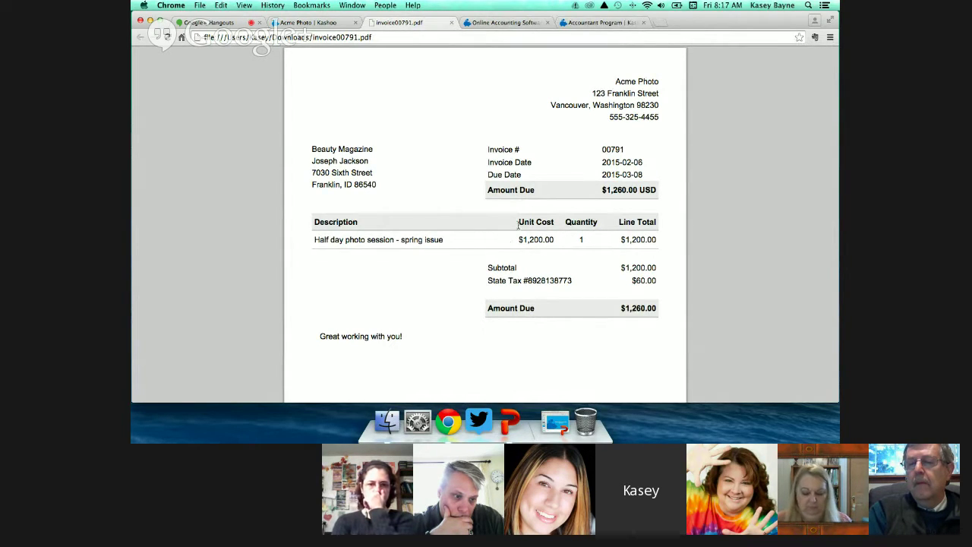
scroll(664, 259, "down", 3)
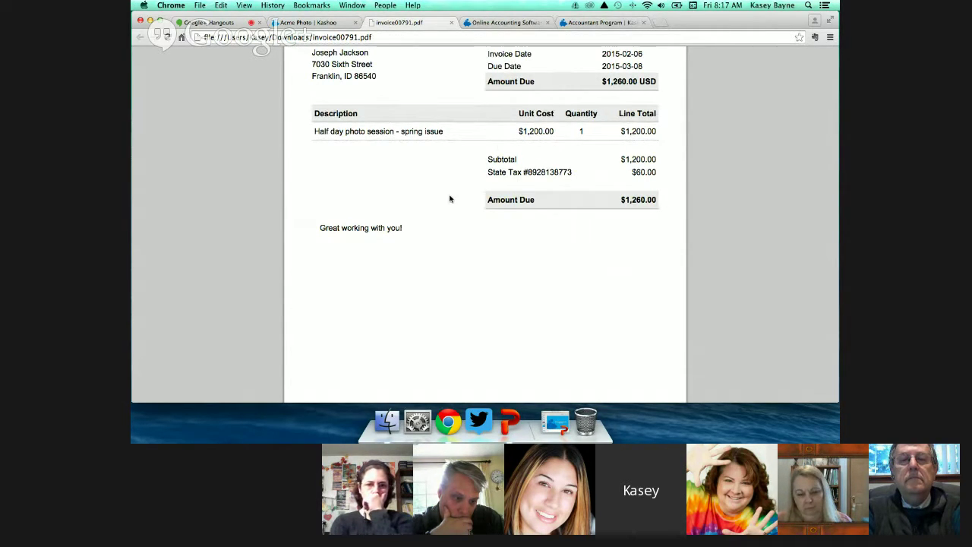
scroll(451, 202, "up", 3)
left_click(311, 22)
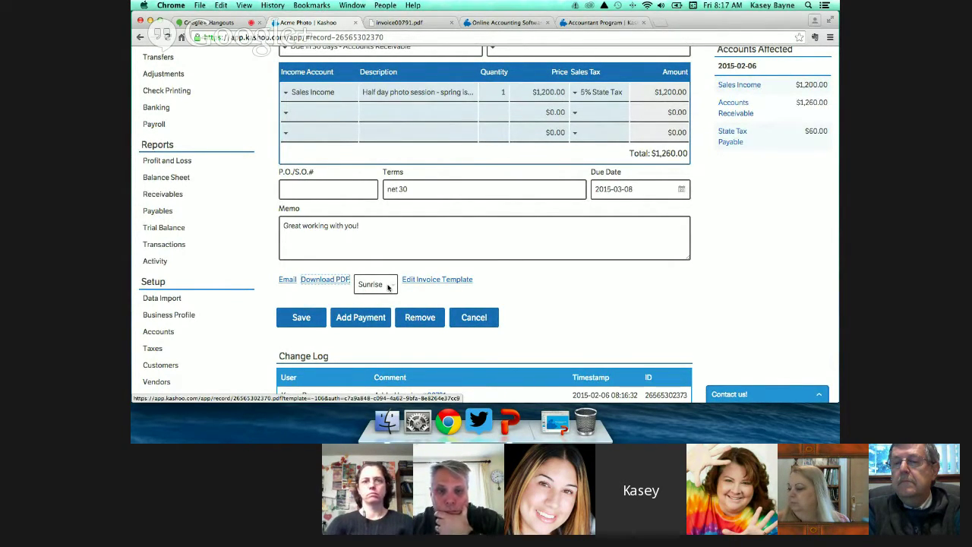
Step: Examine the available invoice templates and the invoice's change log without changing anything
left_click(387, 287)
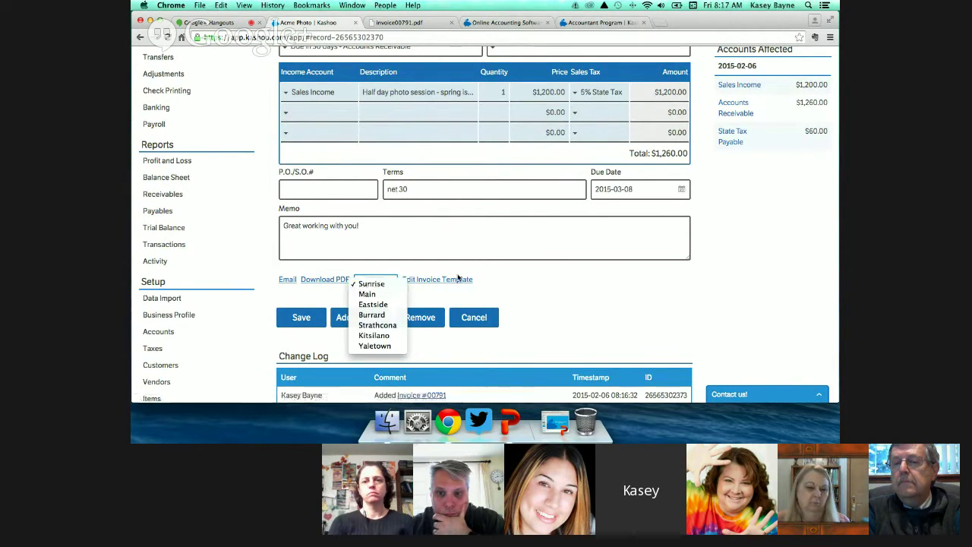
left_click(592, 286)
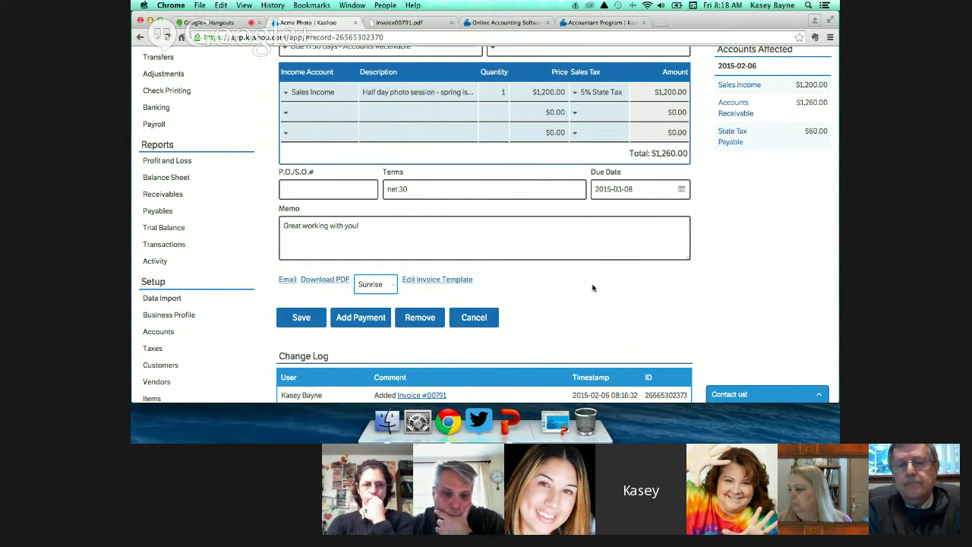
scroll(593, 288, "down", 6)
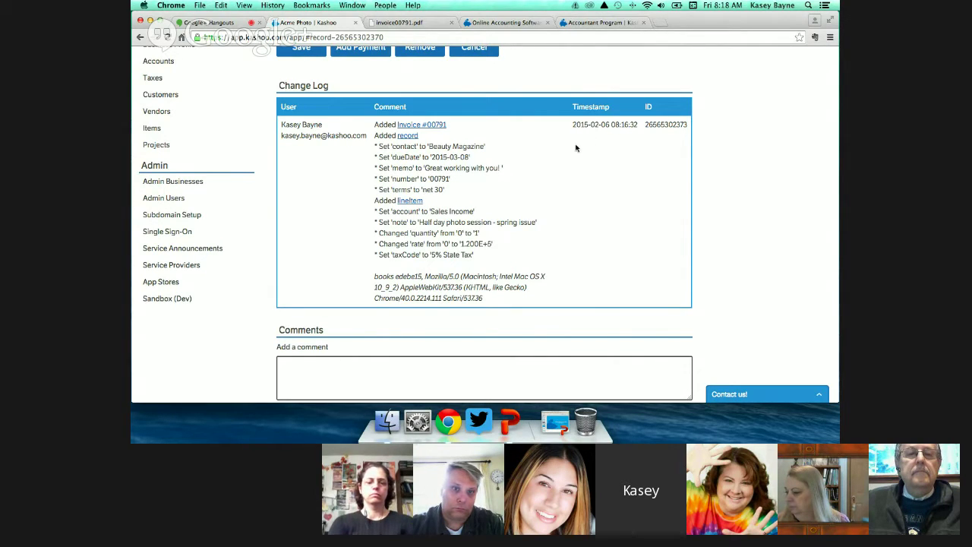
scroll(520, 176, "up", 1)
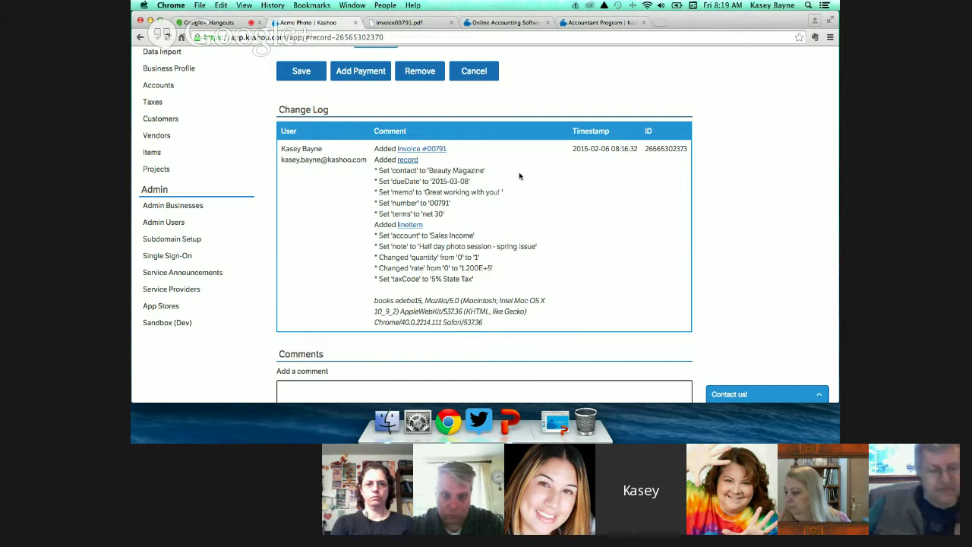
scroll(519, 171, "down", 4)
scroll(363, 290, "up", 9)
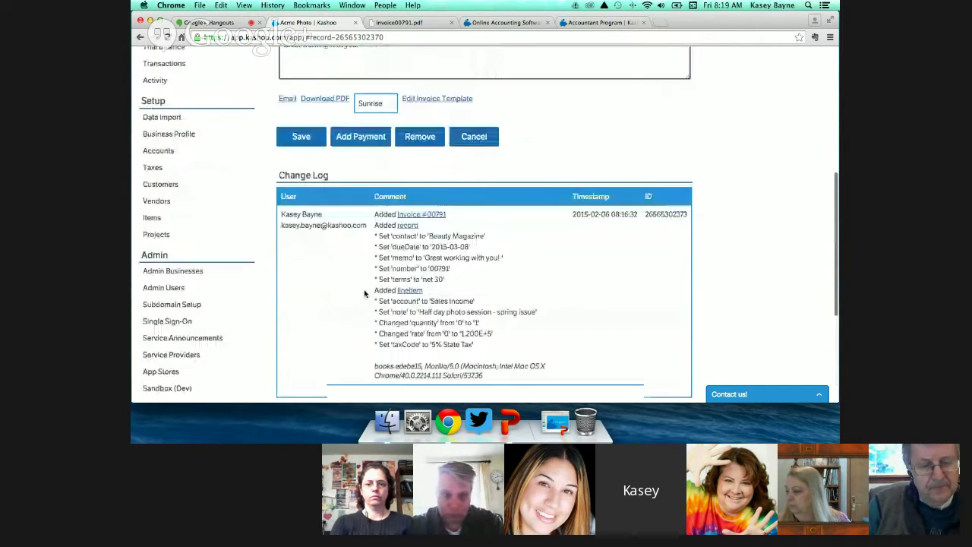
scroll(364, 293, "up", 2)
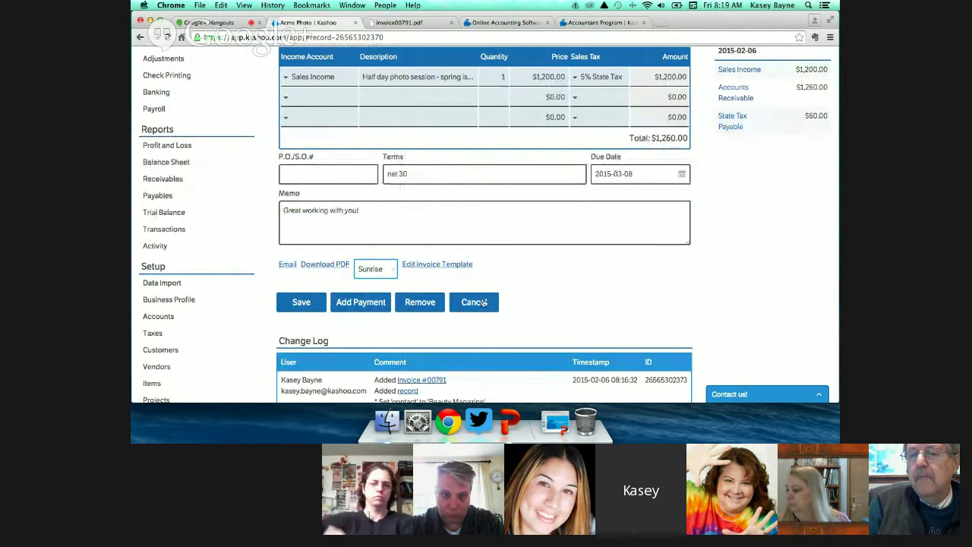
scroll(625, 304, "up", 6)
scroll(532, 308, "down", 5)
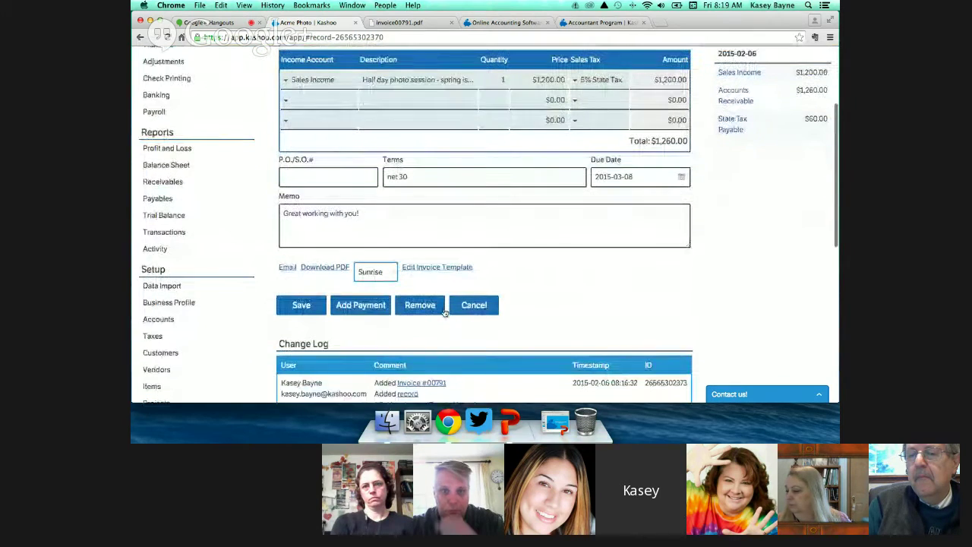
Step: Start a payment on the invoice dated 2015-02-06 into Bank Account, marked as paid in full
left_click(362, 305)
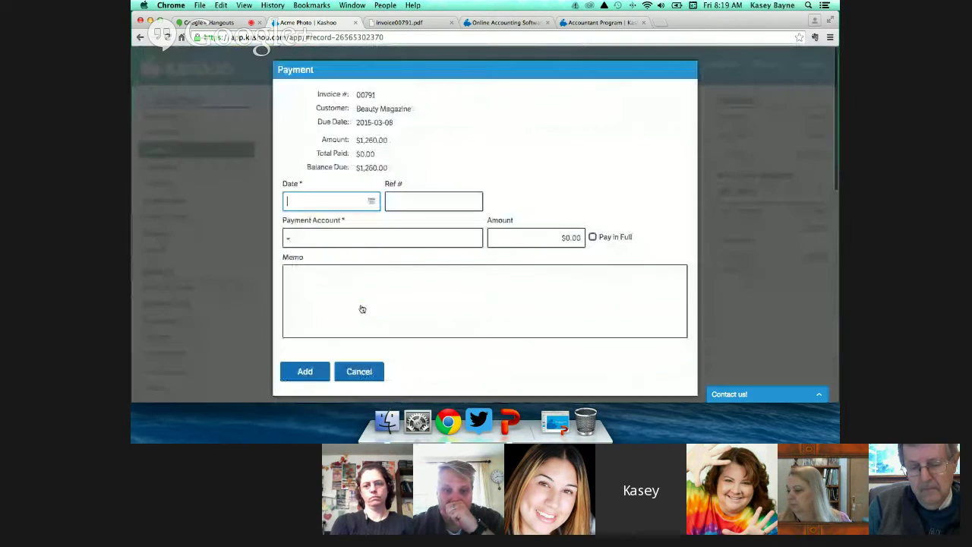
left_click(206, 23)
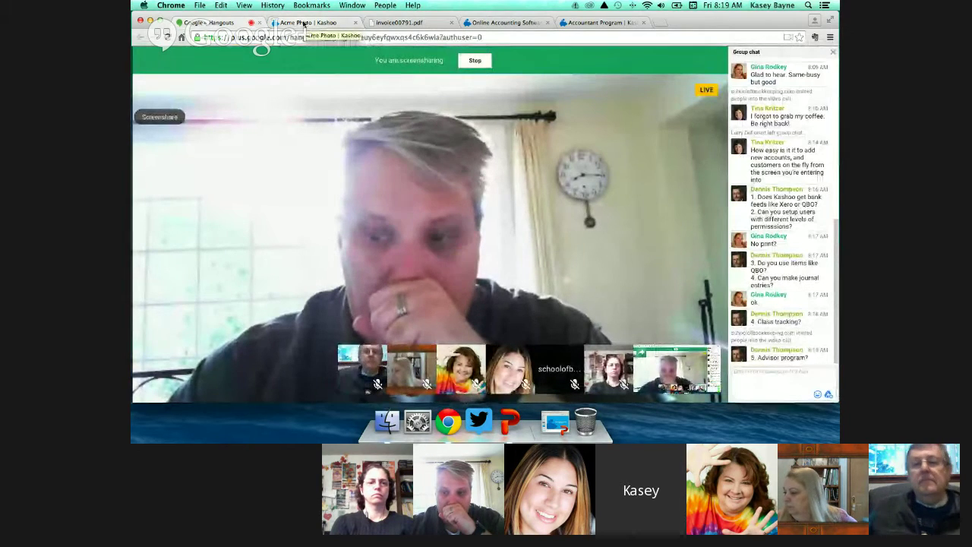
left_click(303, 24)
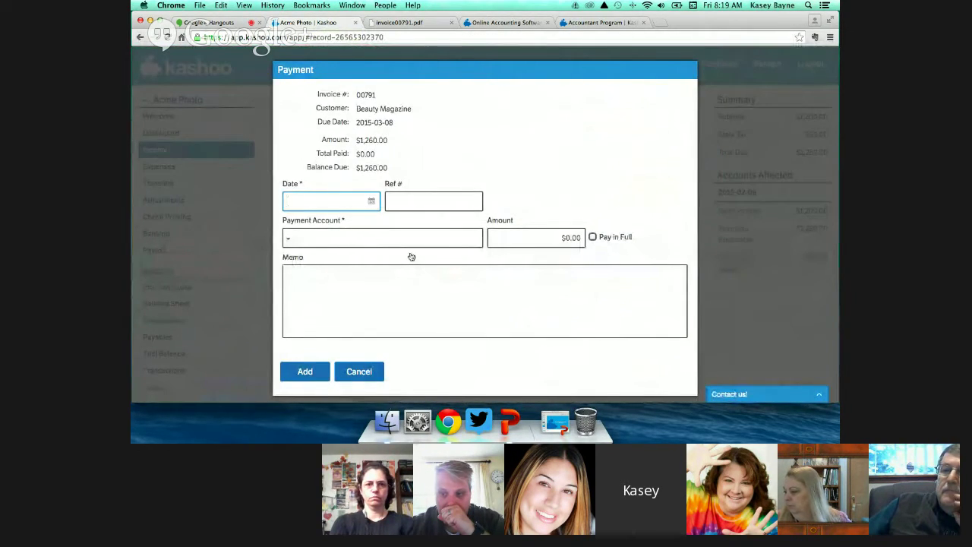
left_click(371, 201)
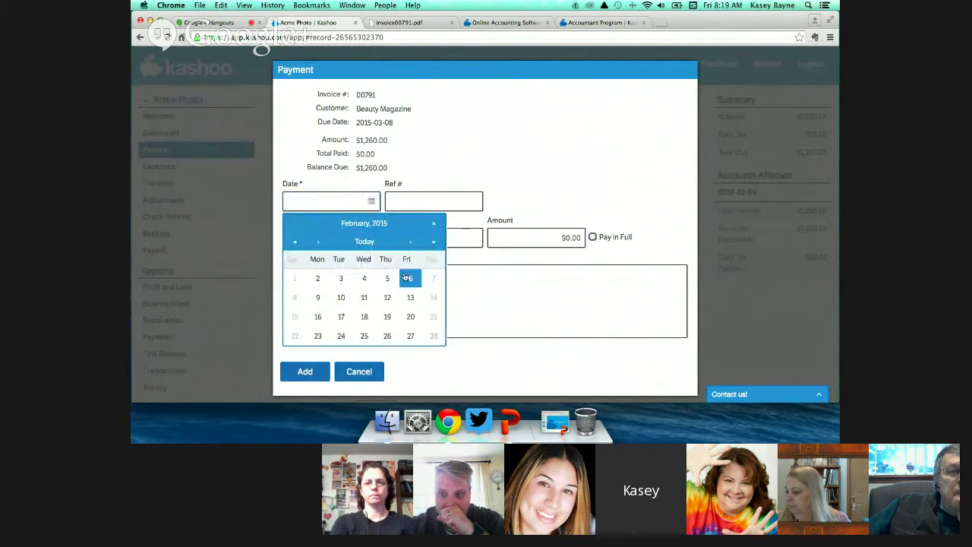
left_click(408, 278)
left_click(413, 238)
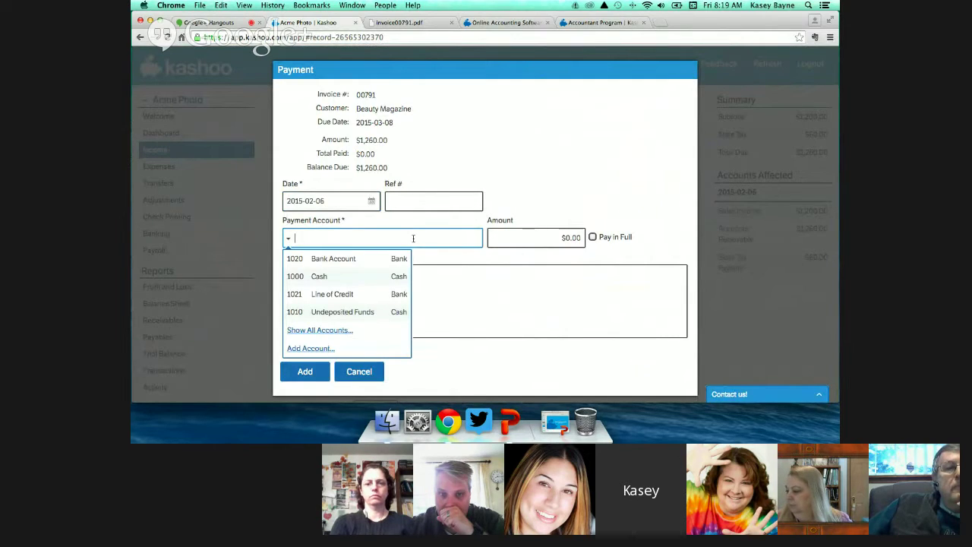
left_click(334, 259)
left_click(592, 237)
Step: Enter the payment memo "Check #3439" and add the payment to the invoice
left_click(548, 280)
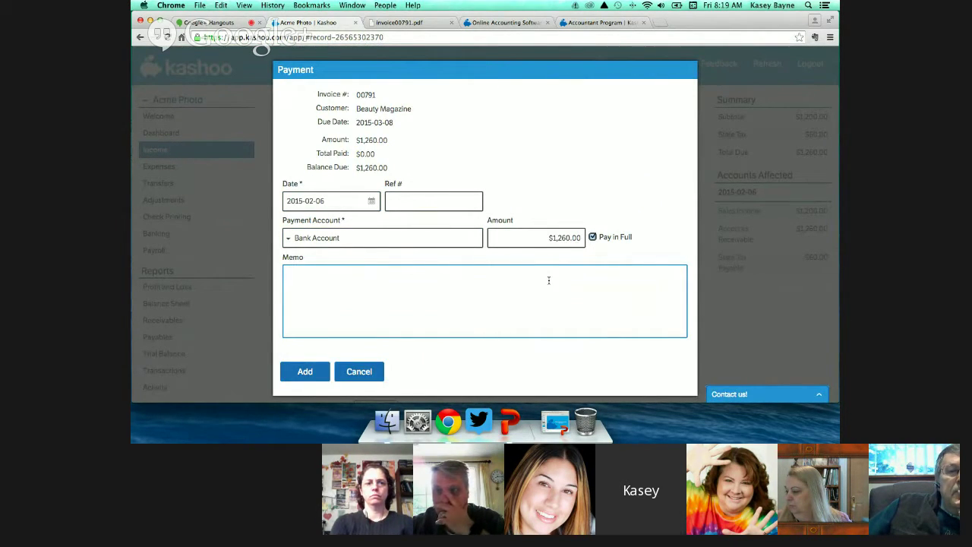
type("Che")
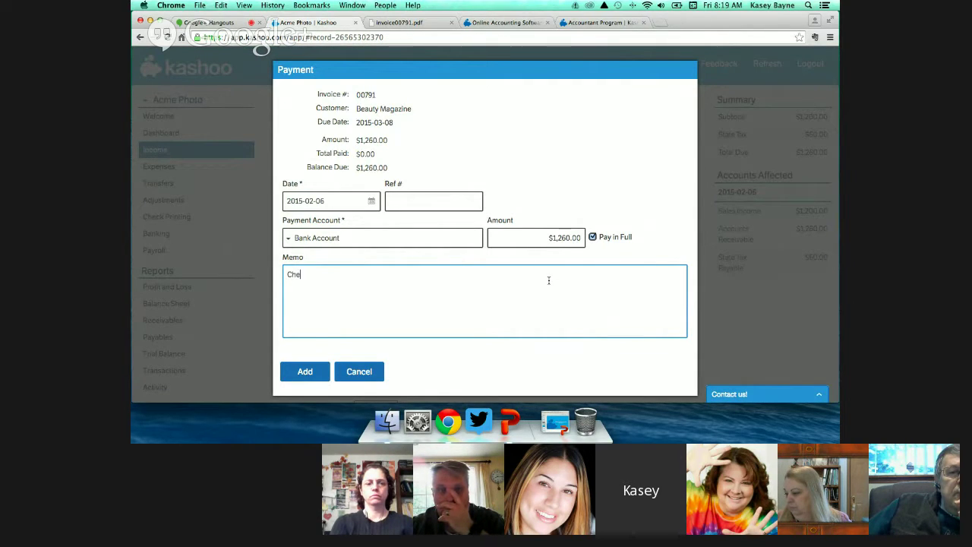
type("ck #3439")
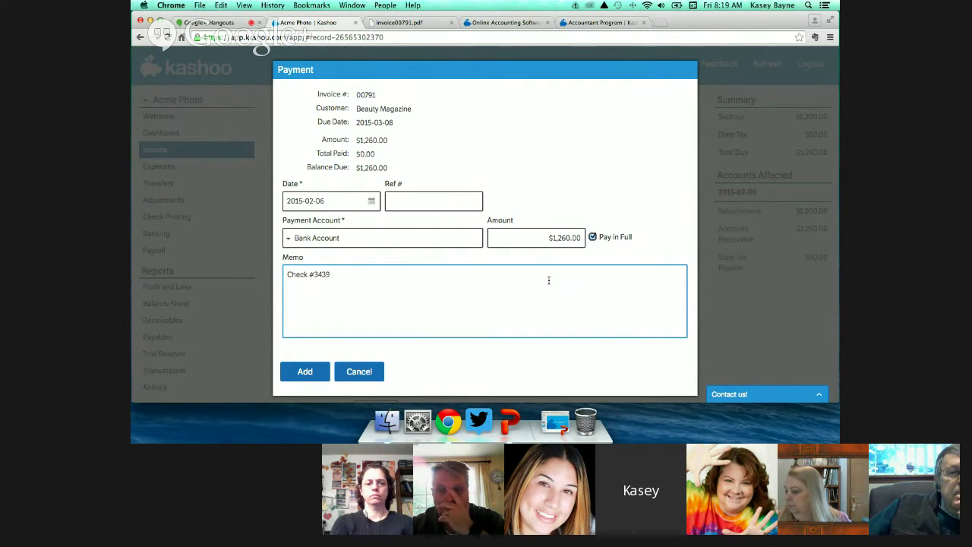
left_click(304, 372)
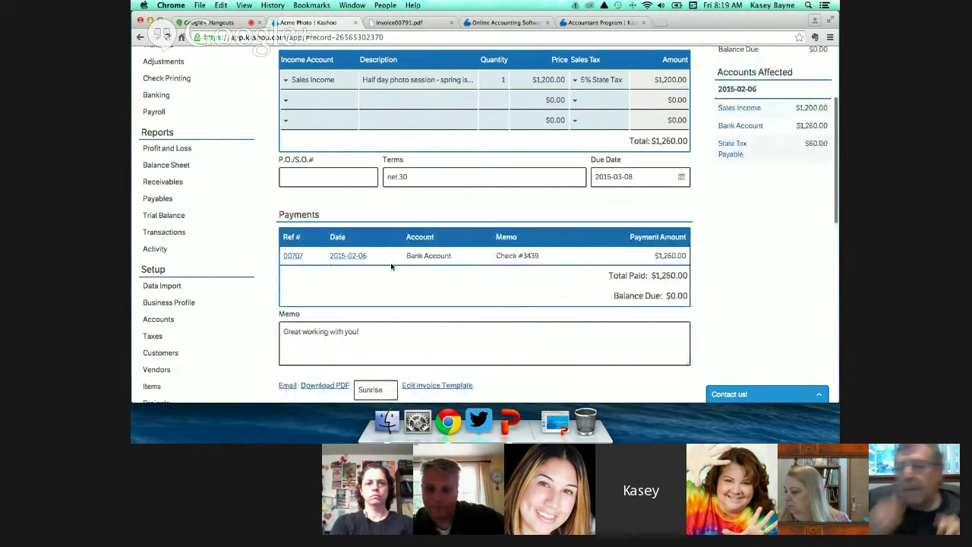
Step: Download the paid invoice as a PDF, review its amounts, and close both invoice PDFs
scroll(391, 266, "down", 2)
left_click(325, 318)
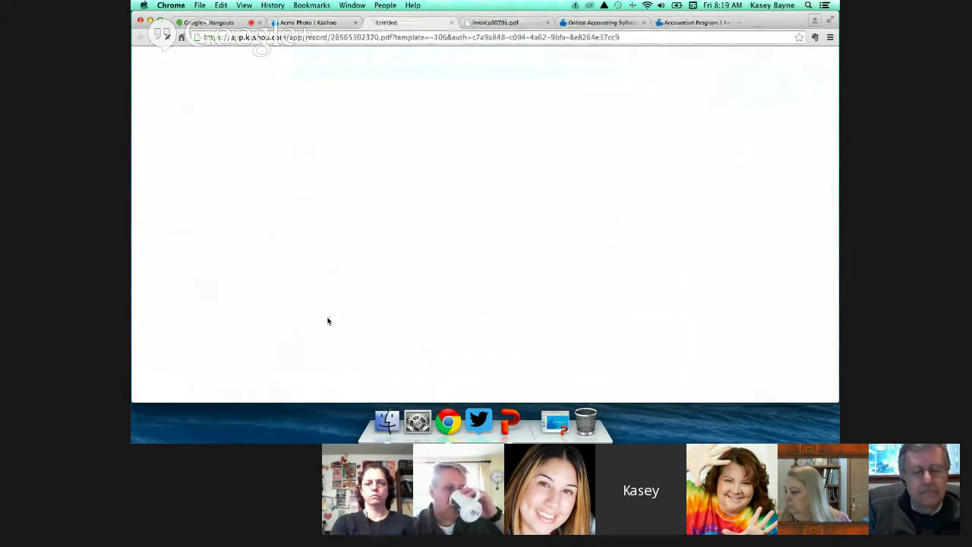
left_click(209, 388)
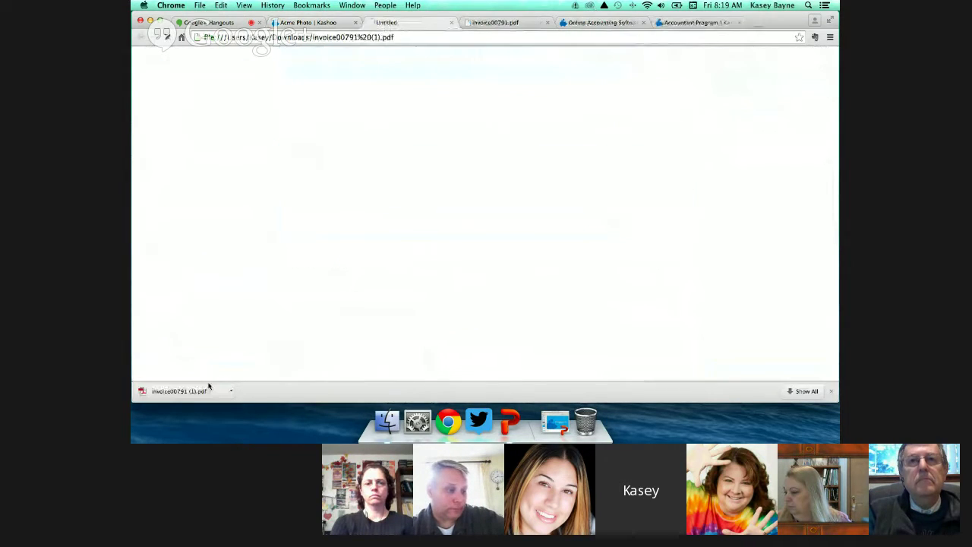
scroll(456, 195, "down", 2)
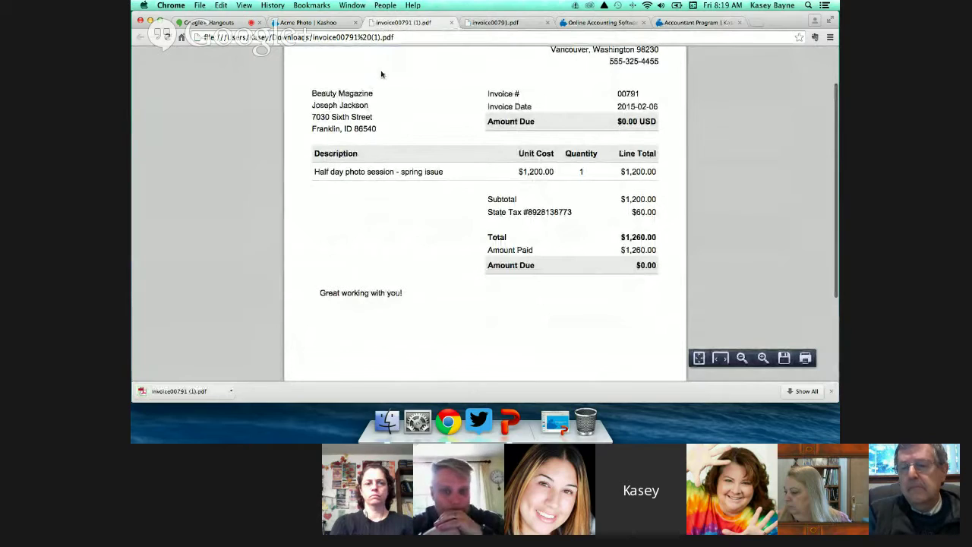
left_click(452, 23)
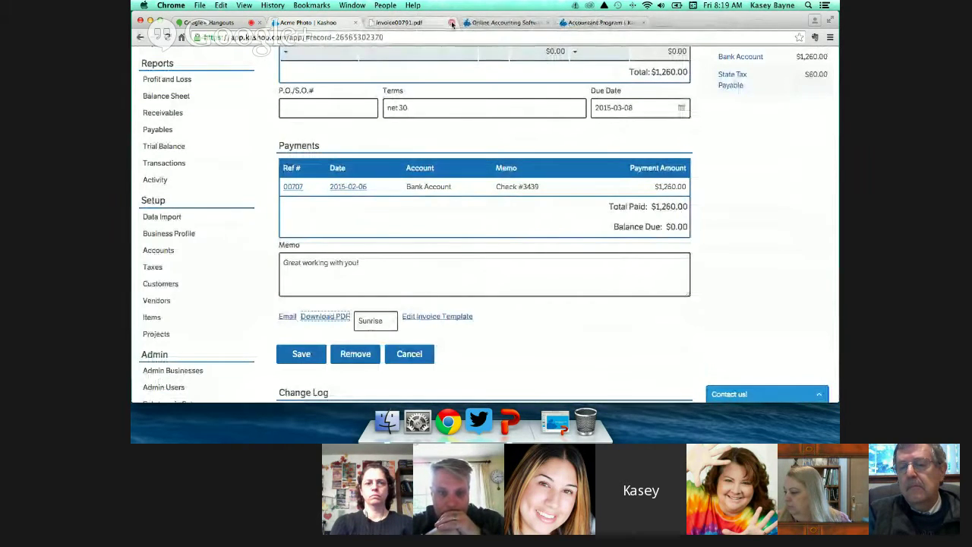
left_click(452, 23)
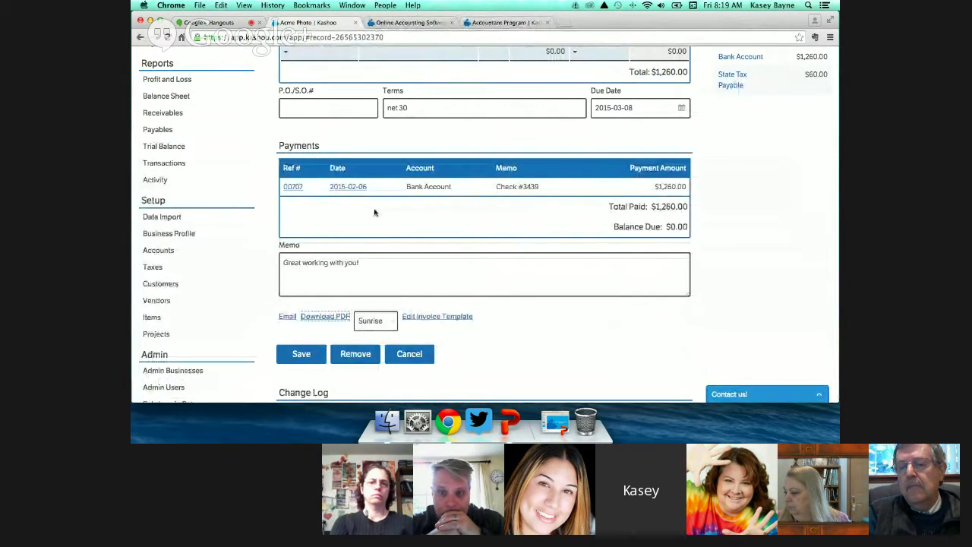
Step: Start a new expense dated 2015-02-04 with Coffee Shop as the vendor
scroll(374, 212, "up", 5)
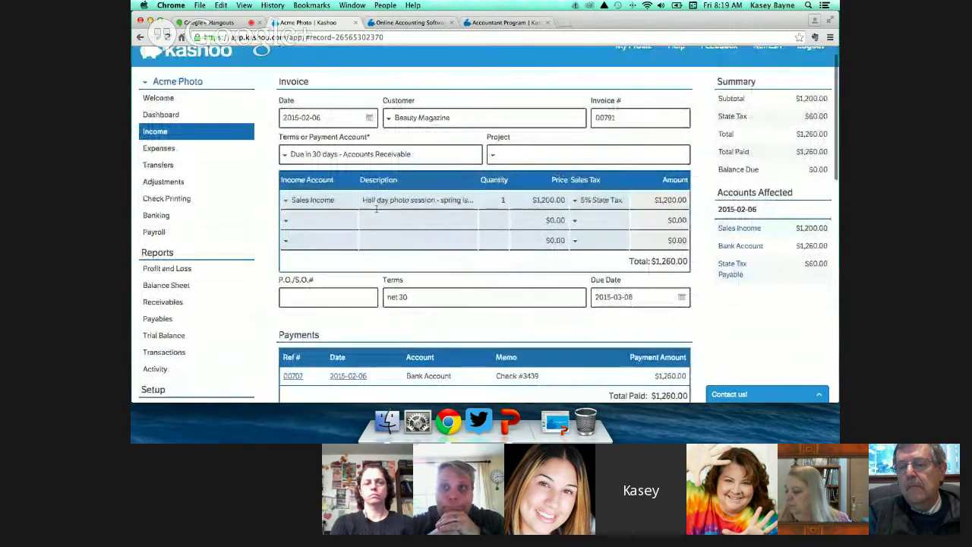
left_click(196, 151)
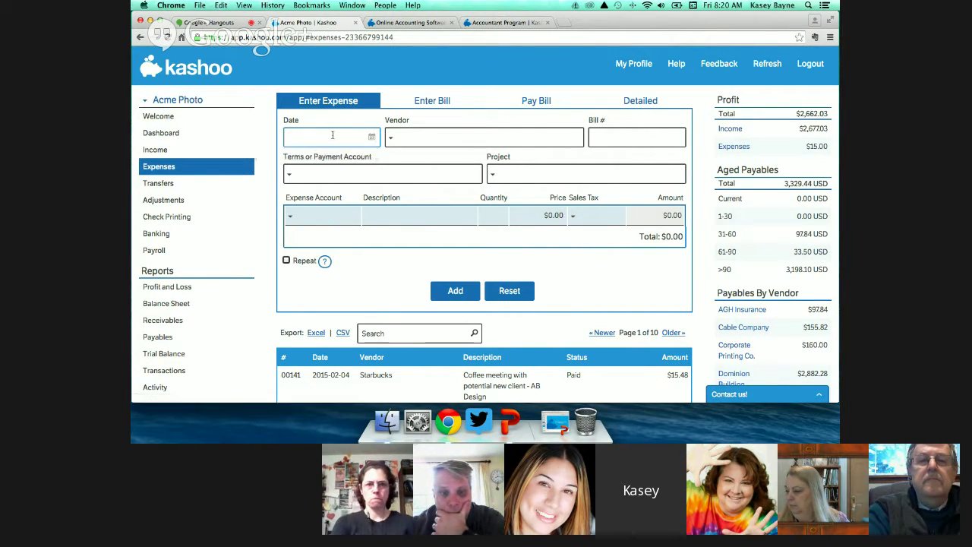
left_click(371, 139)
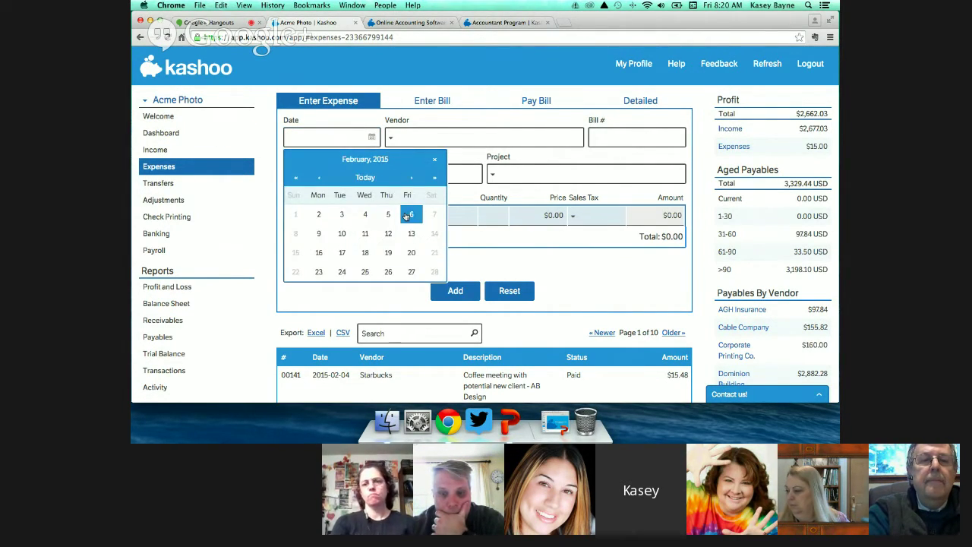
left_click(365, 215)
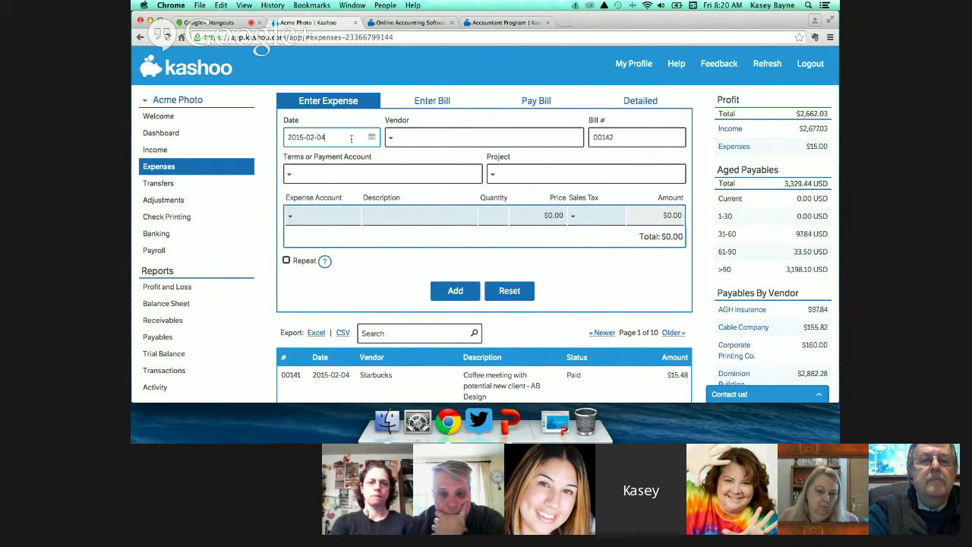
left_click(372, 137)
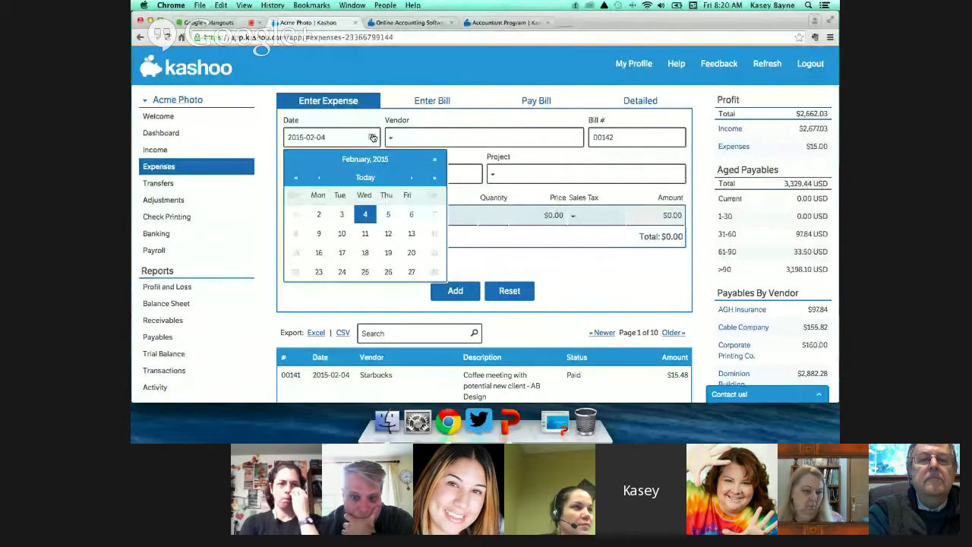
left_click(452, 137)
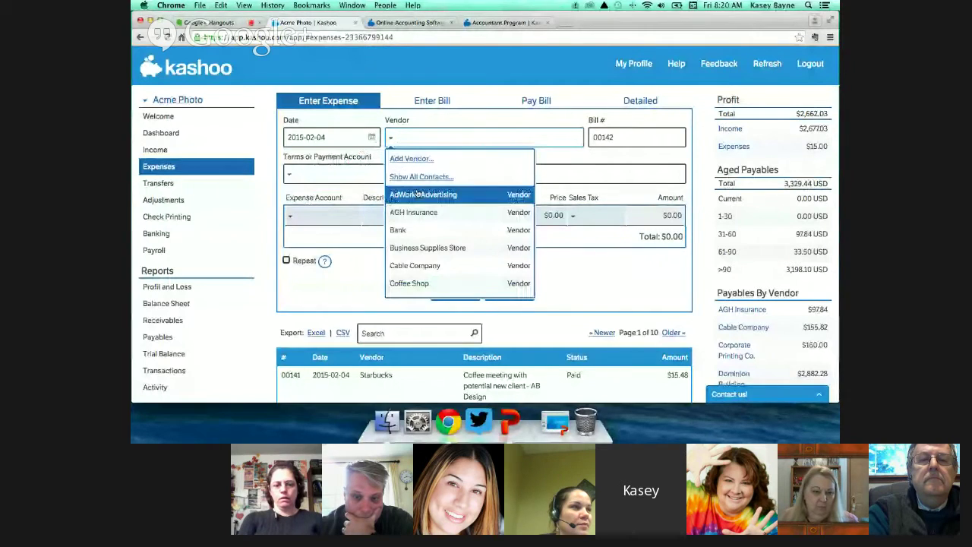
left_click(426, 270)
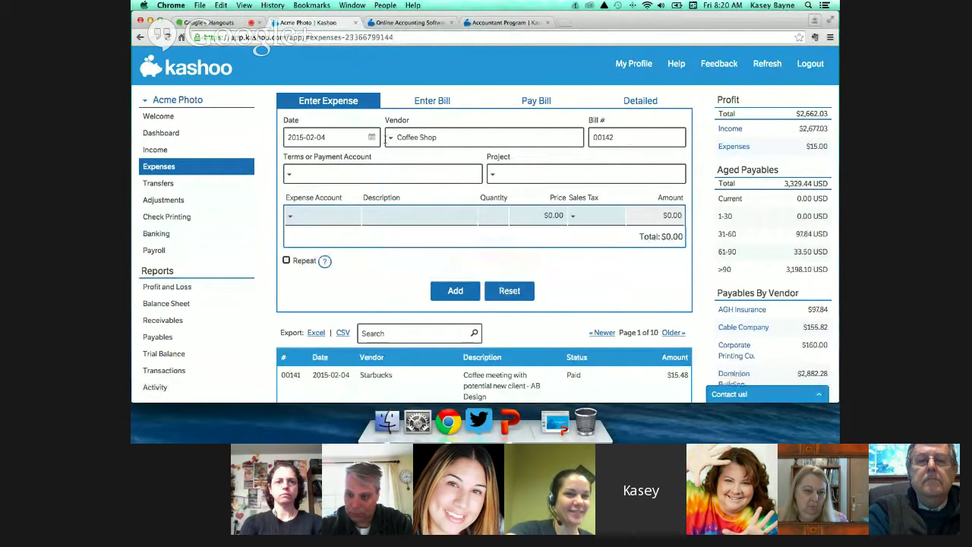
Step: Mark the expense as paid by Credit Card and assign its first line to Meals & Entertainment Expense, leaving the project blank
left_click(288, 171)
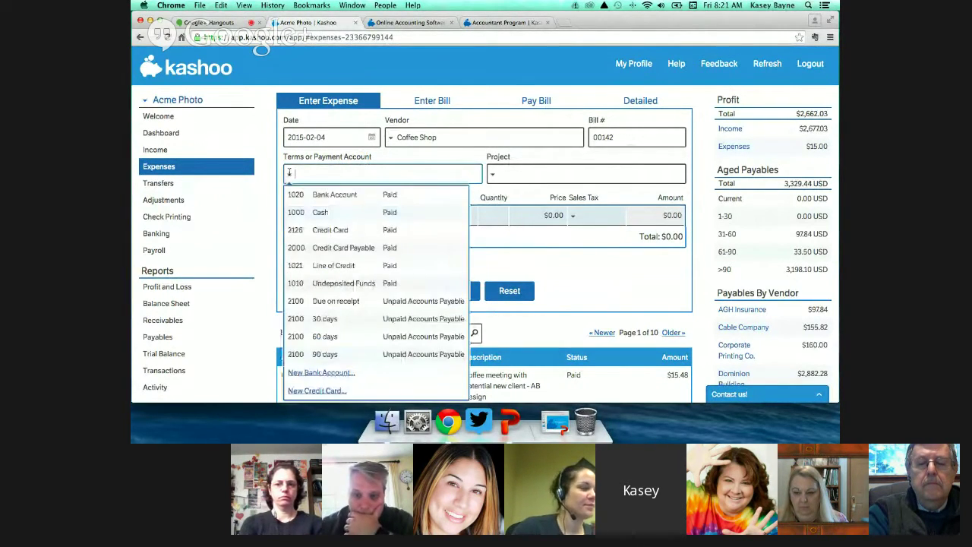
left_click(397, 230)
left_click(557, 174)
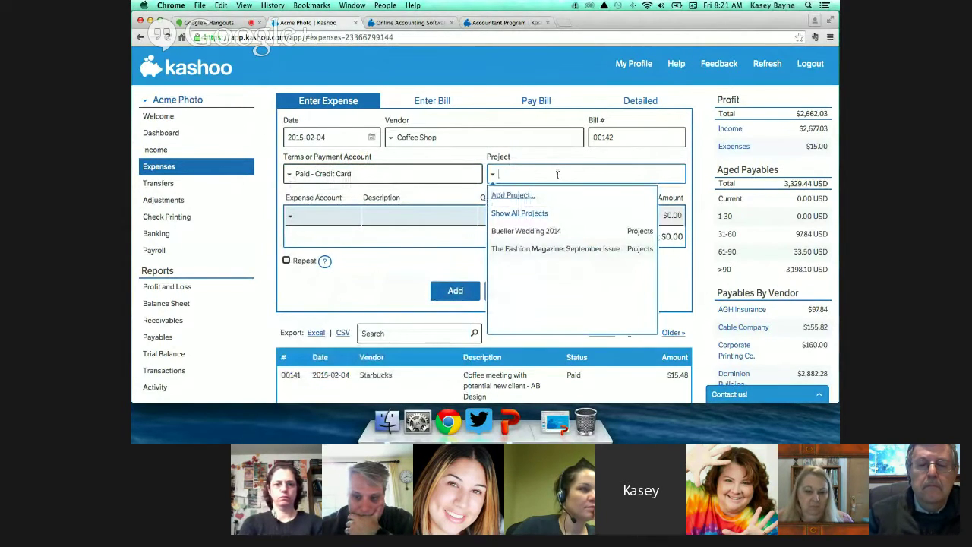
left_click(323, 215)
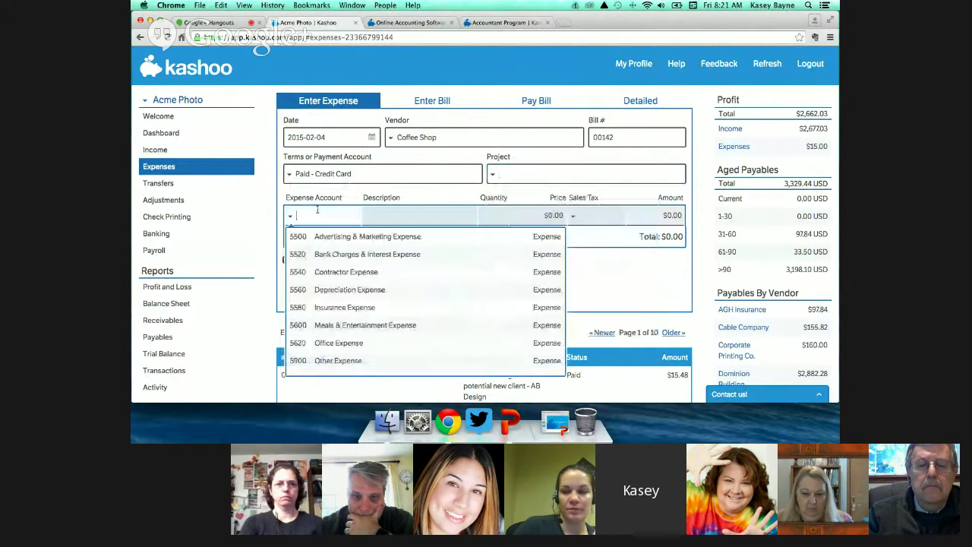
left_click(380, 324)
Step: Describe the expense line as "Lunch with client" and set its price to $28
left_click(428, 215)
type("Lunch with")
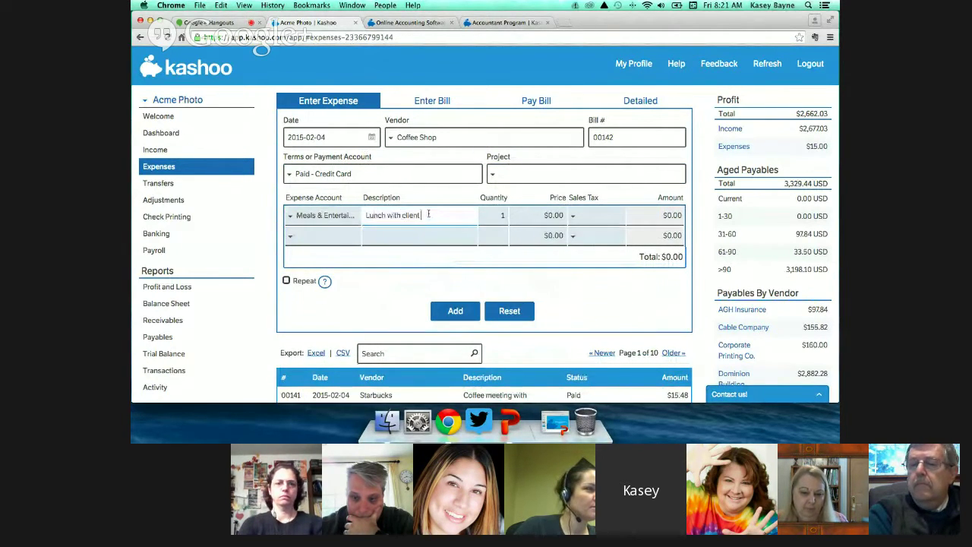
type(" client")
key("Tab")
key("Tab")
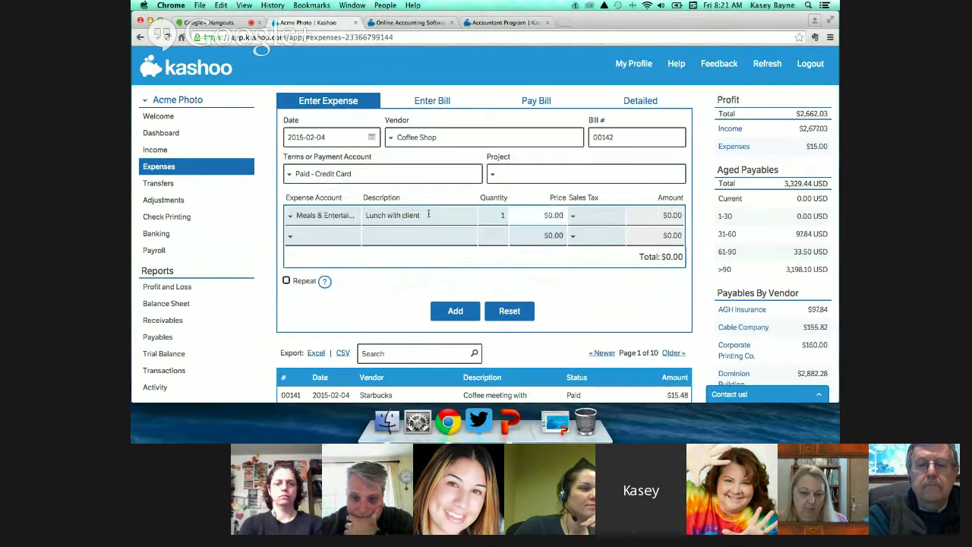
type("2")
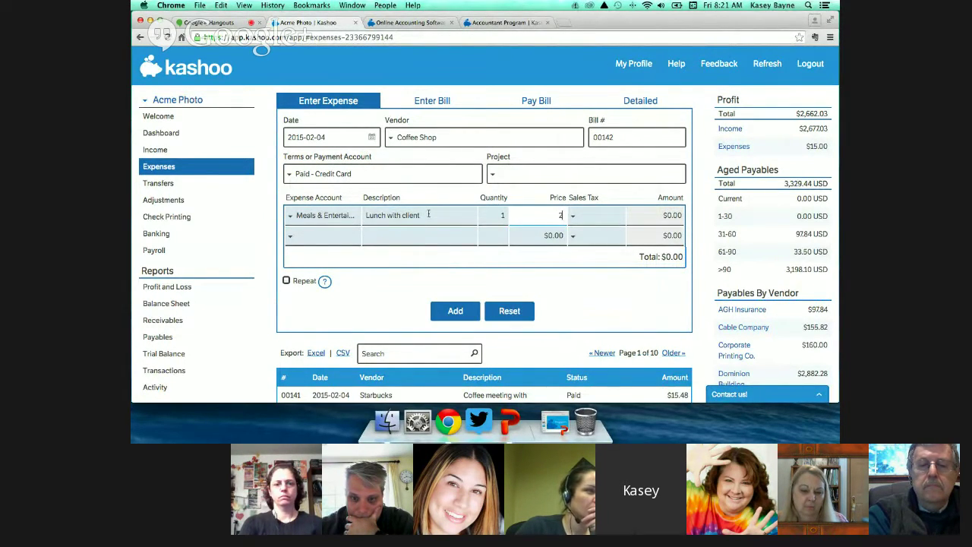
type("88")
key("Tab")
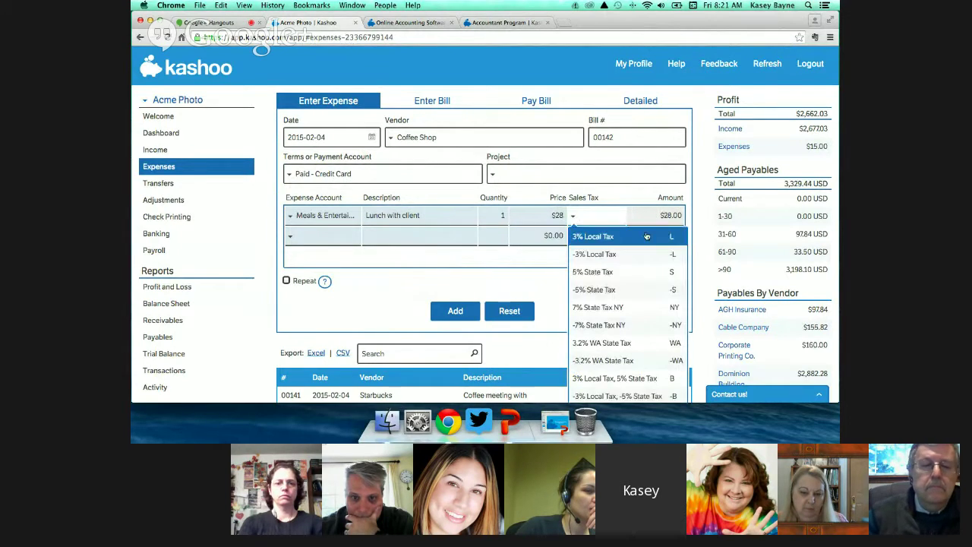
Step: Apply the 3% Local Tax to the lunch line and add the expense
left_click(608, 237)
left_click(451, 311)
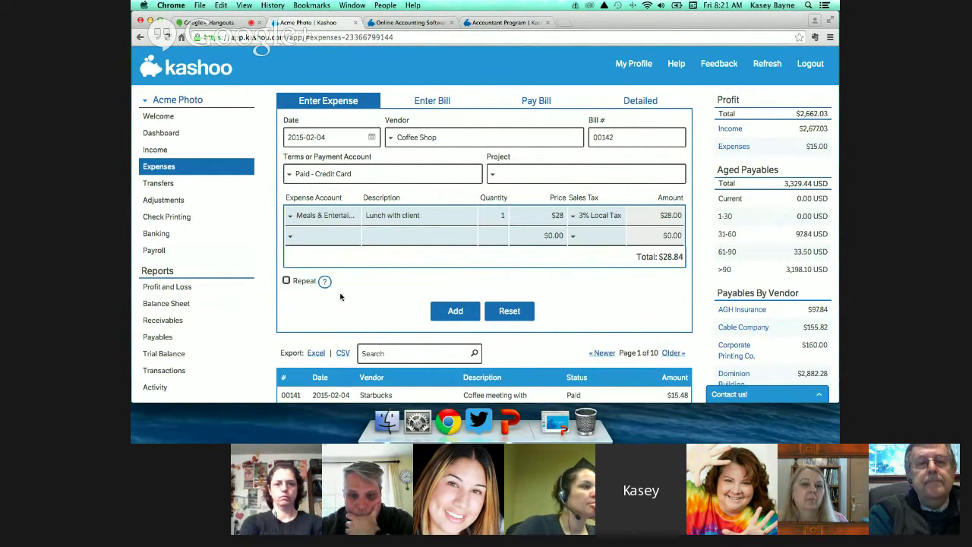
left_click(440, 307)
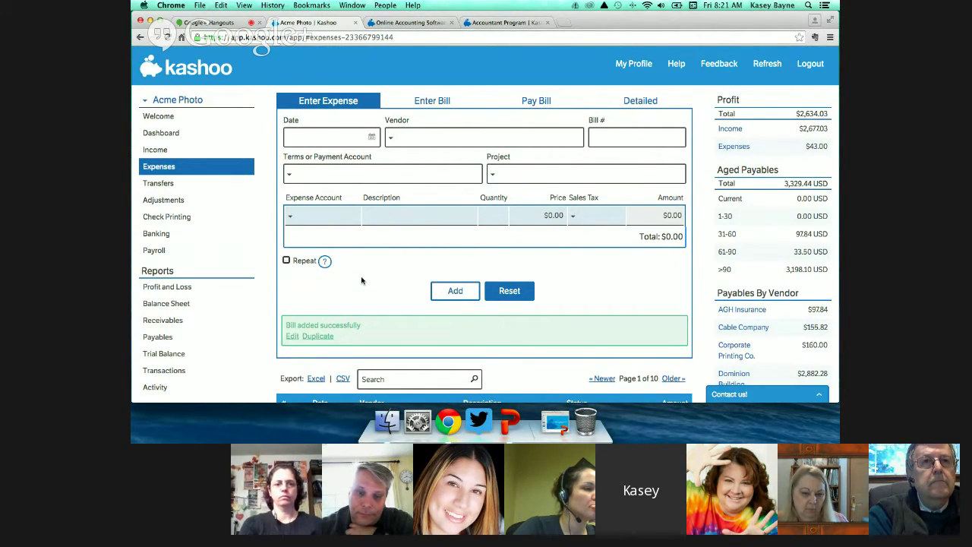
Step: Examine the repeat options for expenses without keeping them enabled, and review the list of recorded expenses
left_click(286, 261)
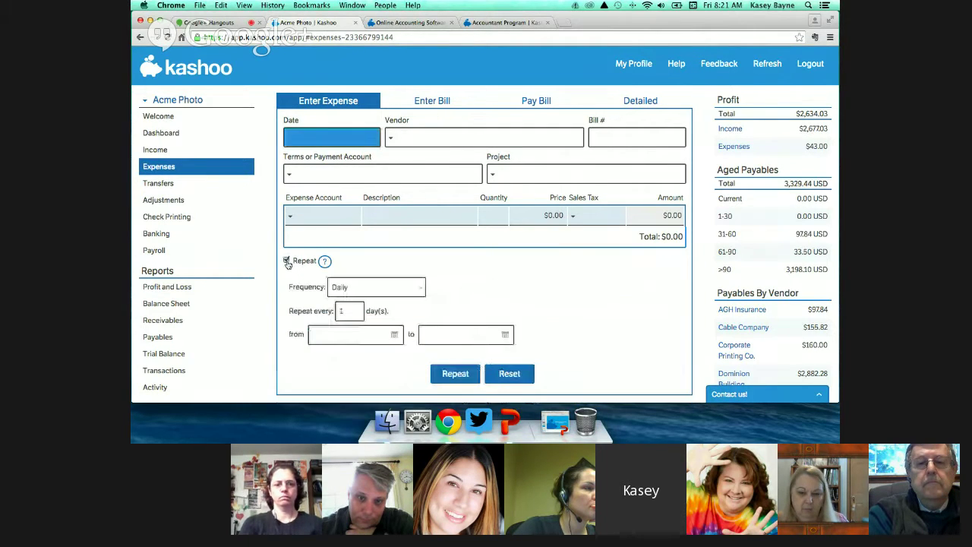
left_click(287, 262)
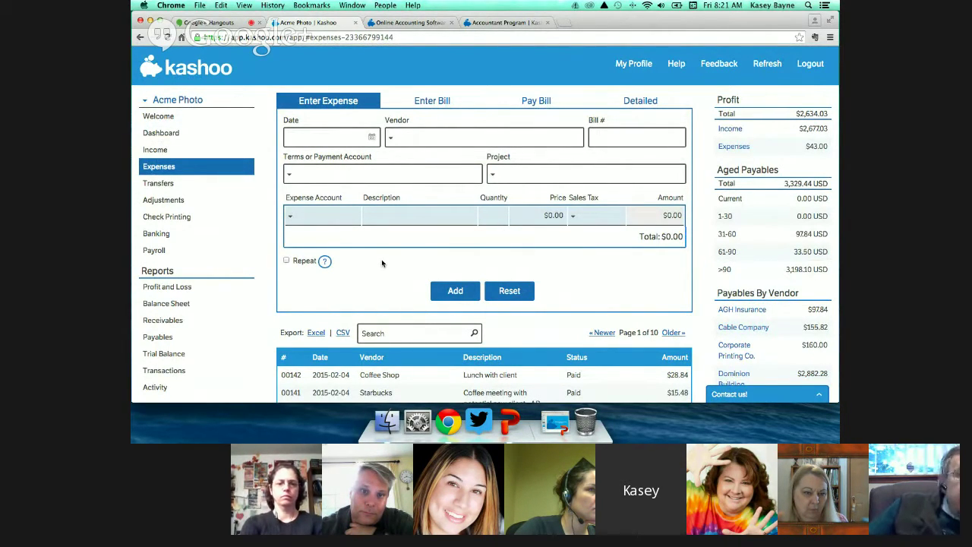
scroll(382, 263, "down", 5)
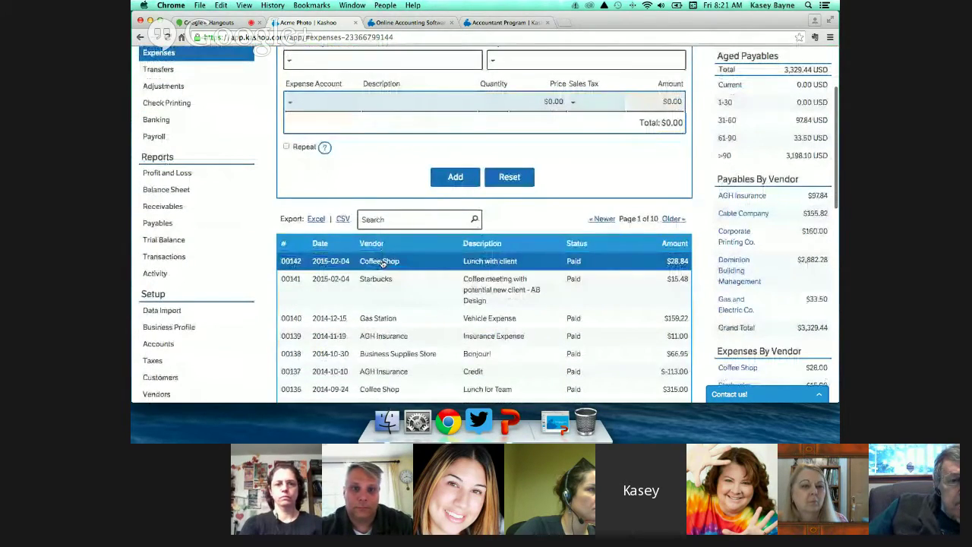
scroll(382, 263, "down", 2)
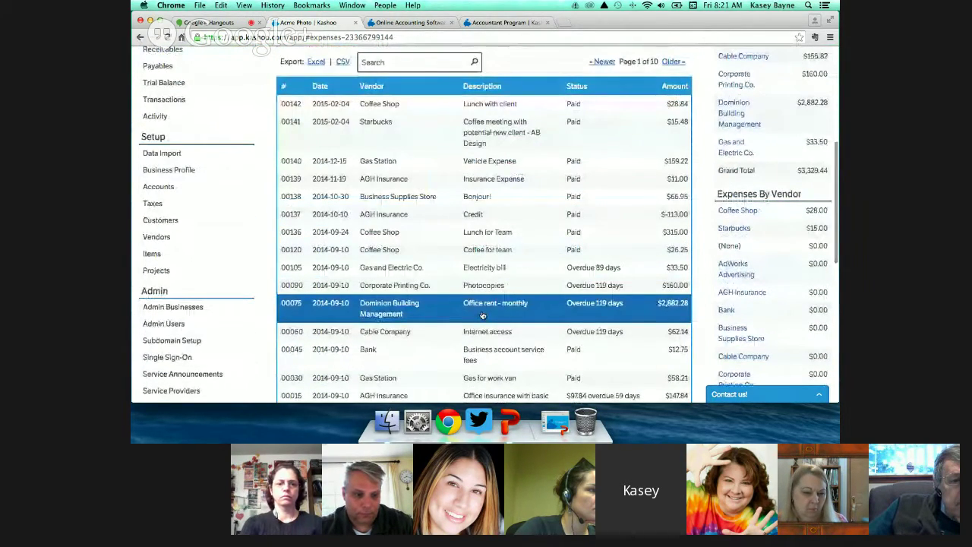
scroll(481, 315, "down", 1)
scroll(481, 315, "down", 1)
scroll(693, 283, "up", 7)
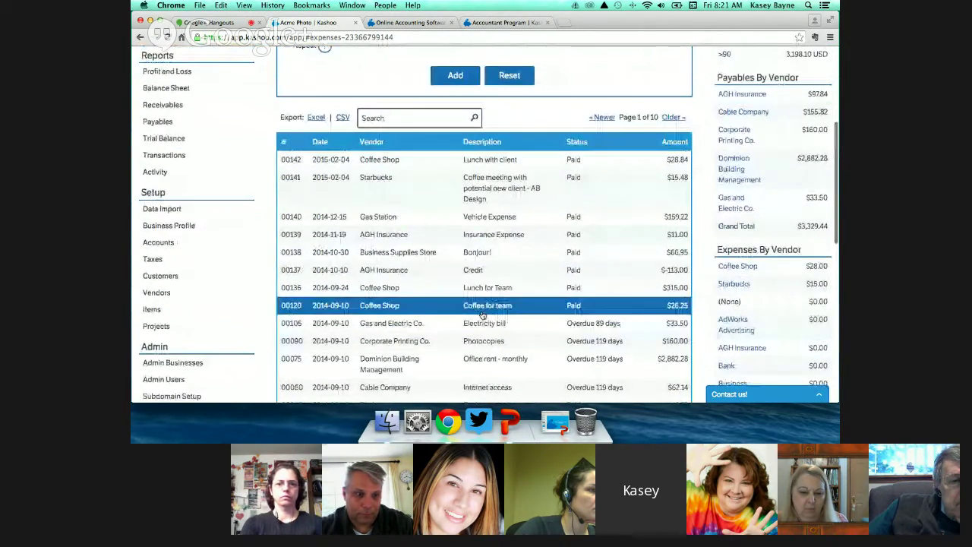
scroll(722, 227, "up", 1)
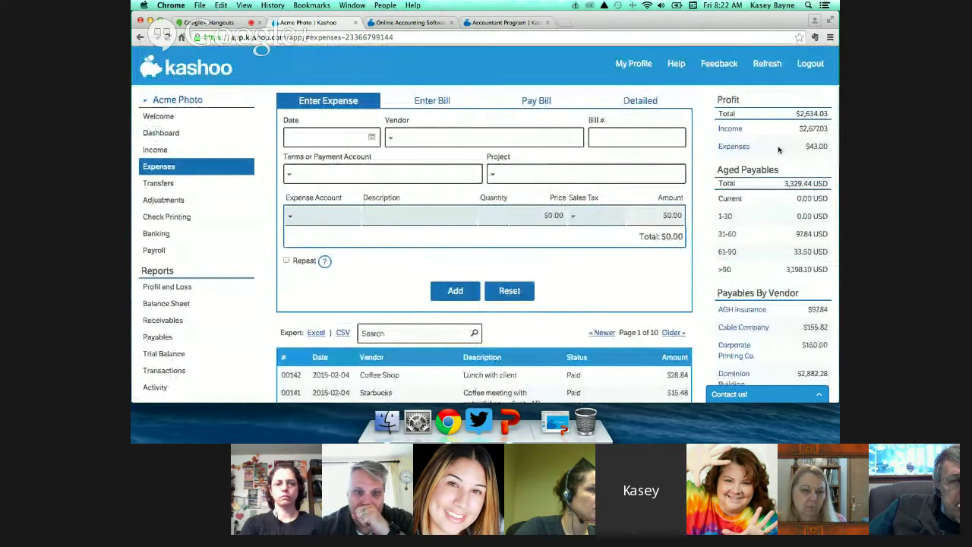
Step: Review the summaries of aged payables, payables by vendor, expenses by vendor and expenses by account
scroll(767, 167, "down", 5)
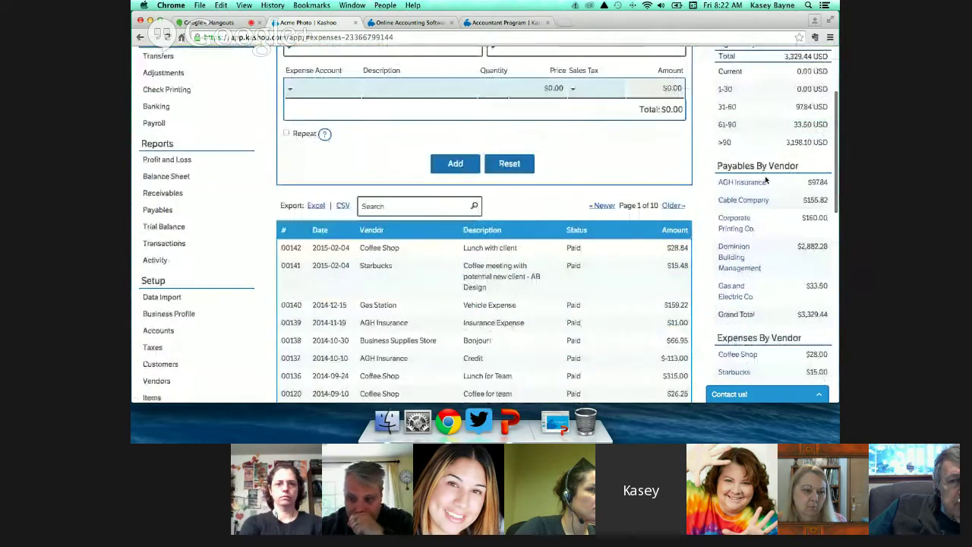
scroll(765, 179, "down", 2)
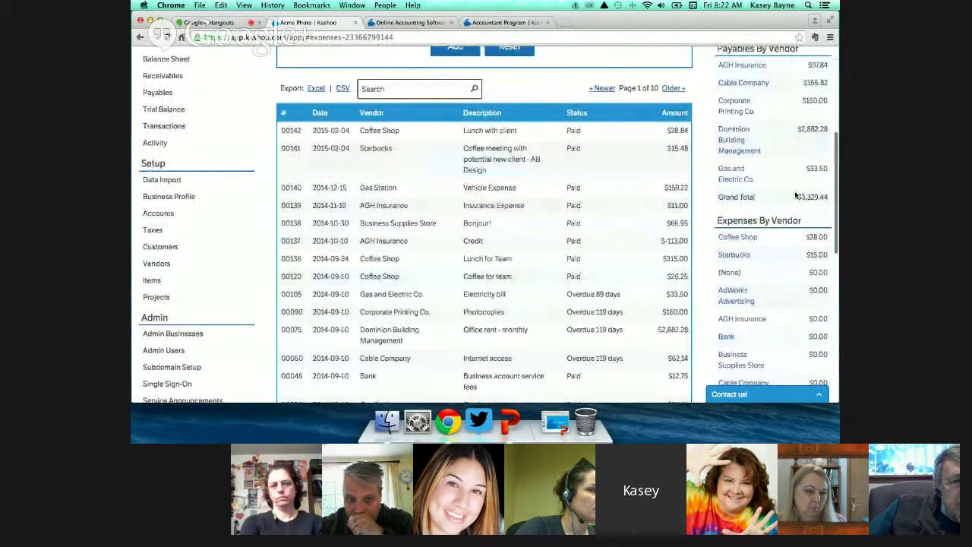
scroll(796, 196, "down", 5)
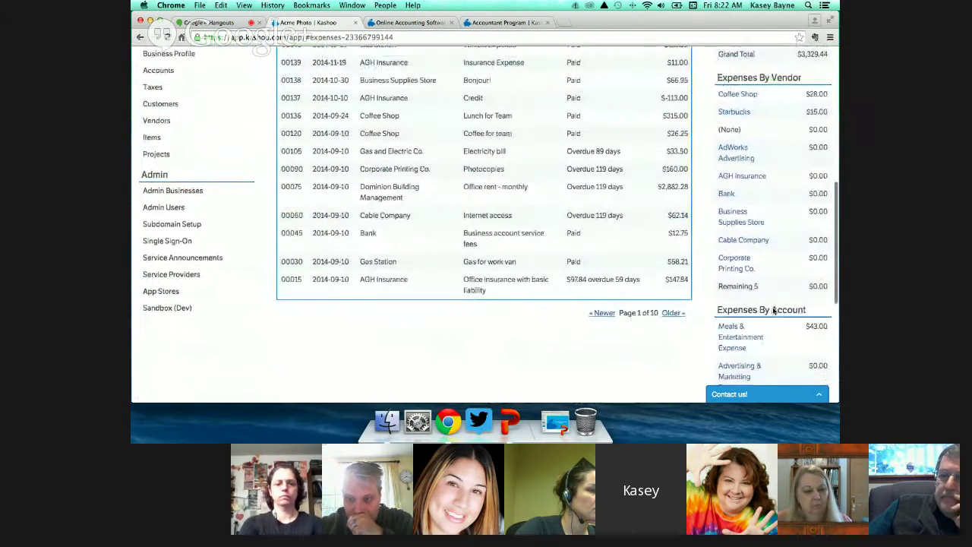
scroll(773, 311, "down", 4)
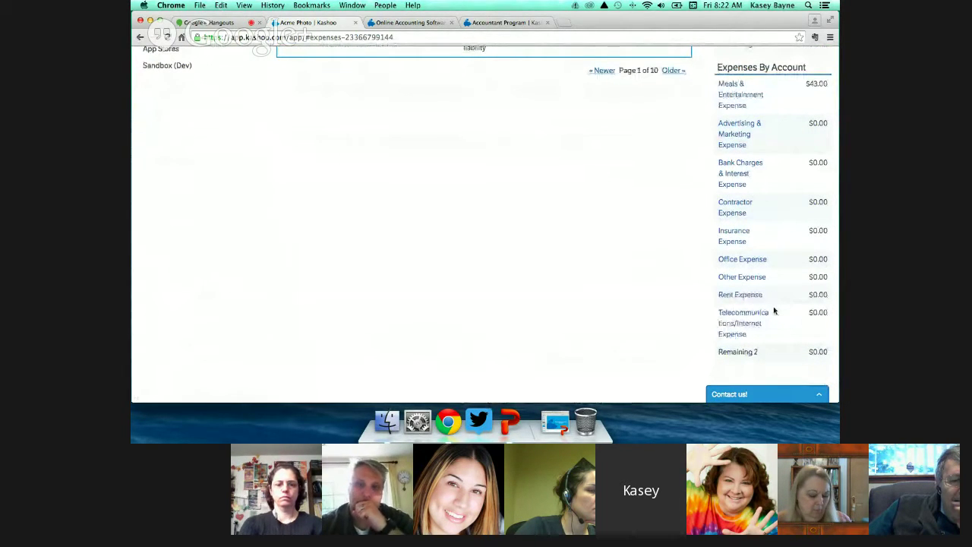
scroll(773, 311, "up", 10)
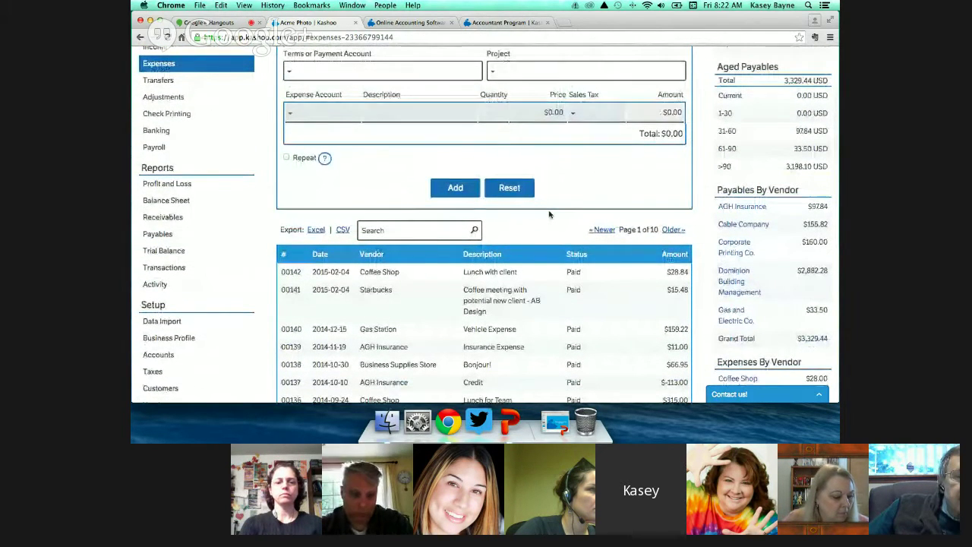
scroll(548, 214, "up", 3)
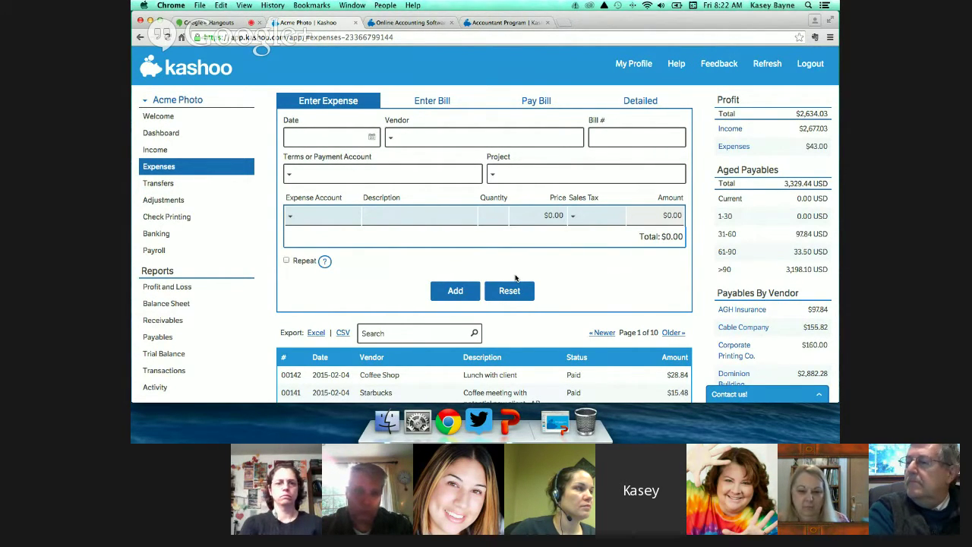
Step: Open Transfers and examine the transfer form and the list of past transfers
left_click(209, 185)
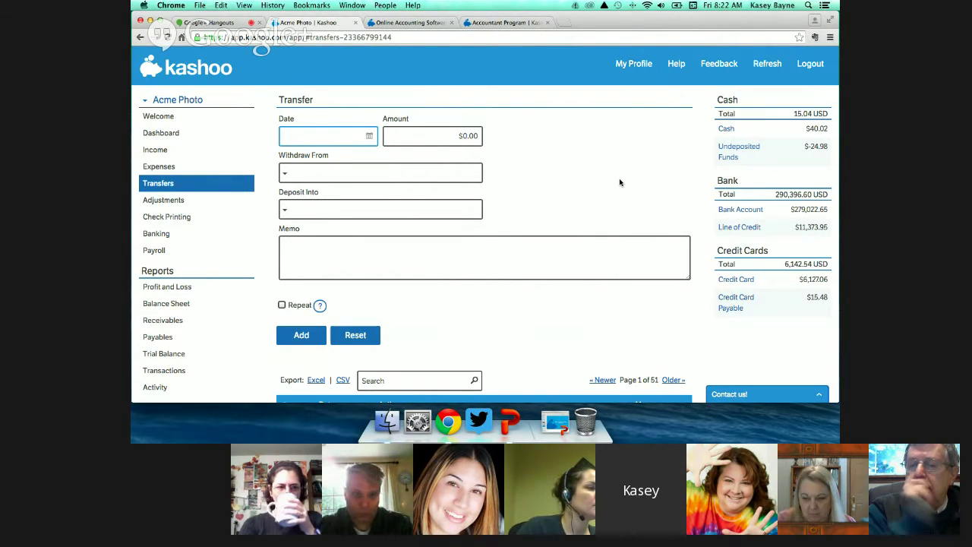
scroll(620, 180, "down", 2)
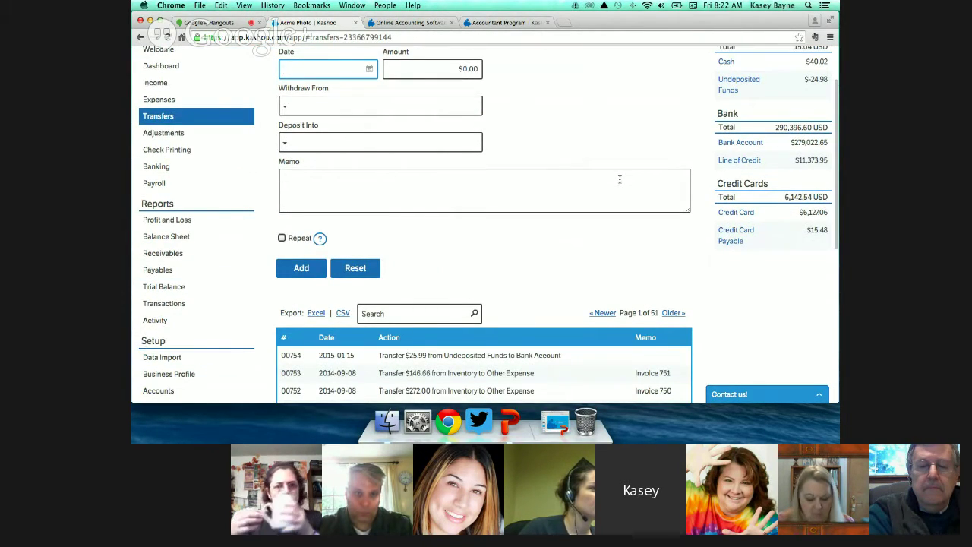
scroll(619, 180, "down", 3)
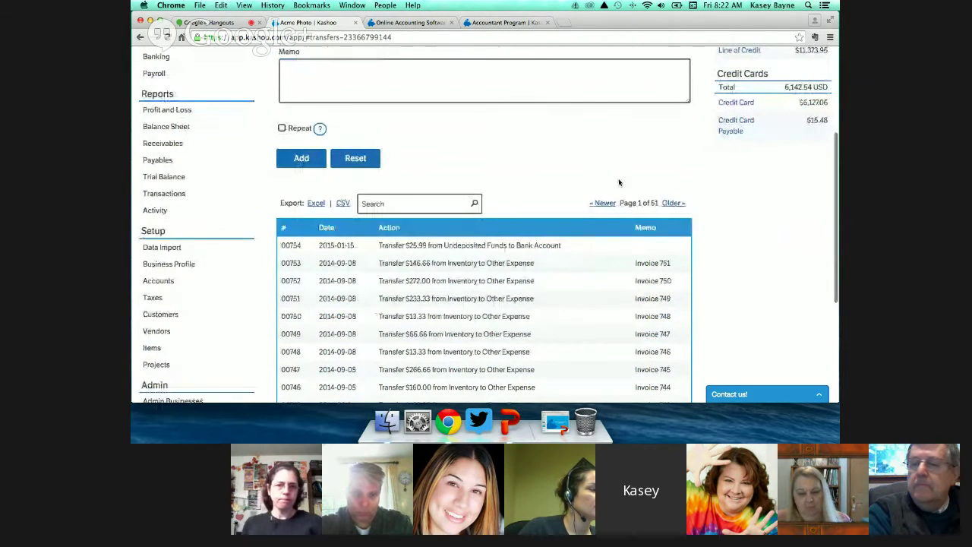
scroll(594, 206, "up", 3)
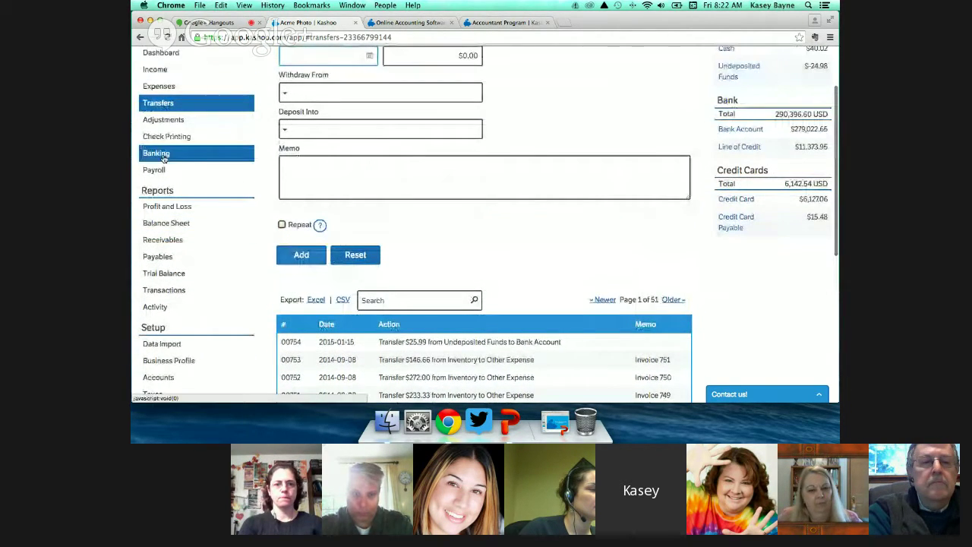
Step: Open Adjustments and examine the debit and credit entry form and the past adjustments
left_click(166, 125)
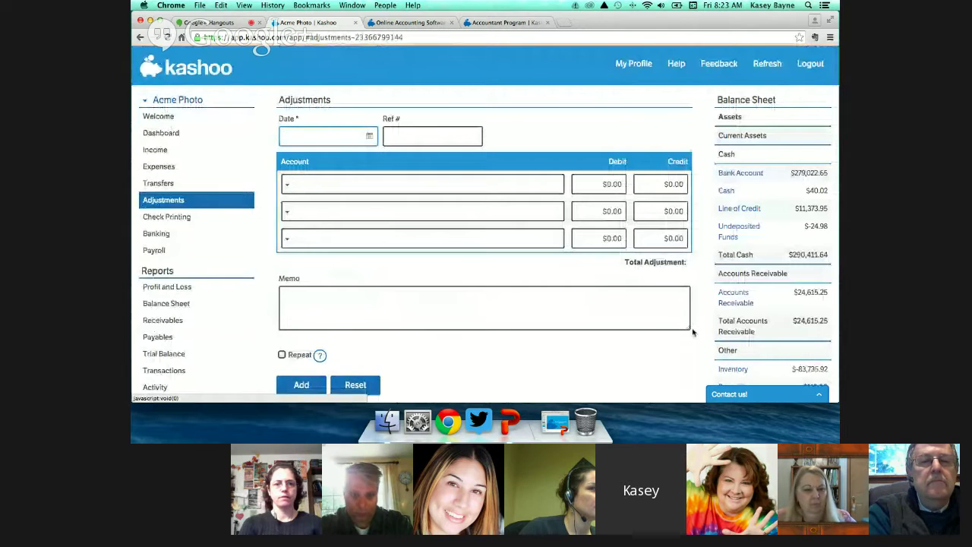
scroll(698, 303, "down", 1)
scroll(703, 286, "down", 1)
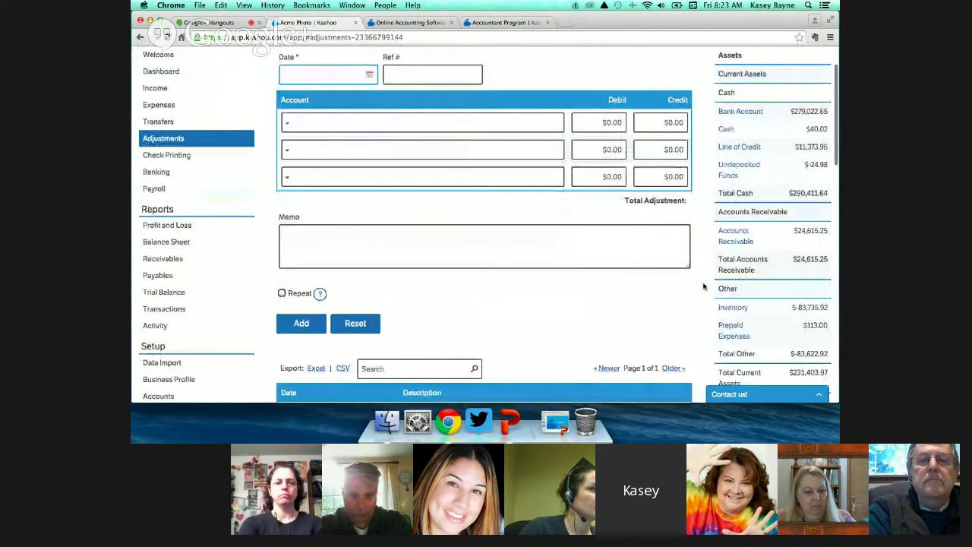
scroll(599, 266, "down", 4)
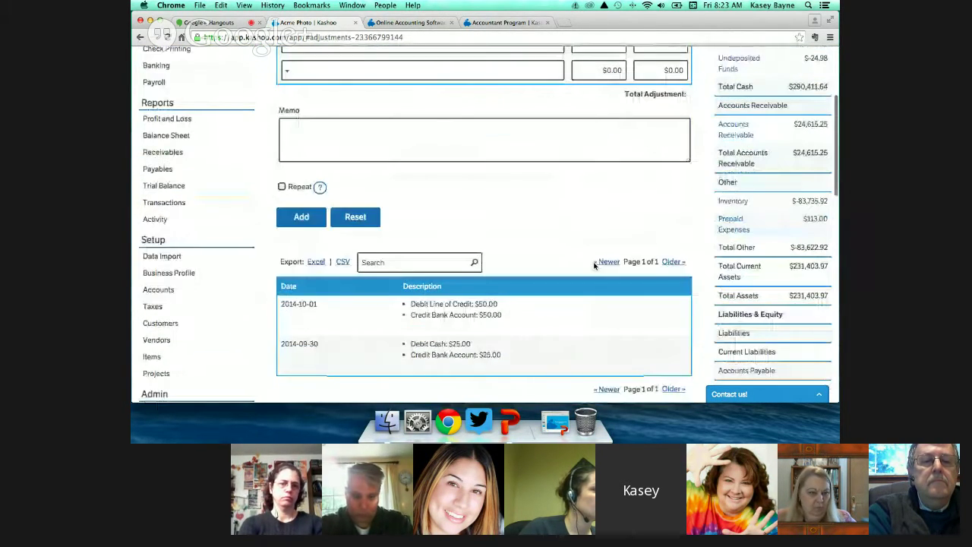
Step: Open Check Printing and examine the print check form with its unpaid bills grouped by vendor
scroll(558, 258, "up", 3)
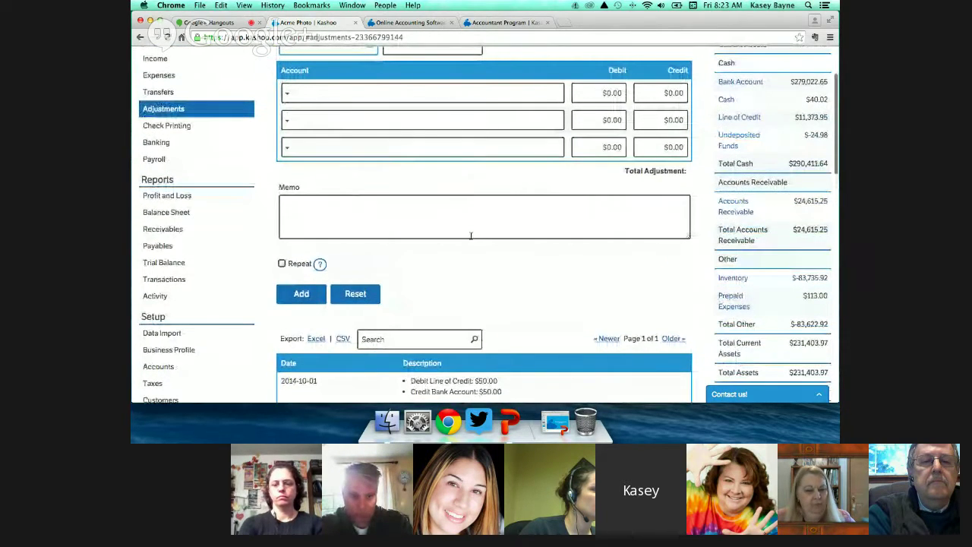
left_click(203, 132)
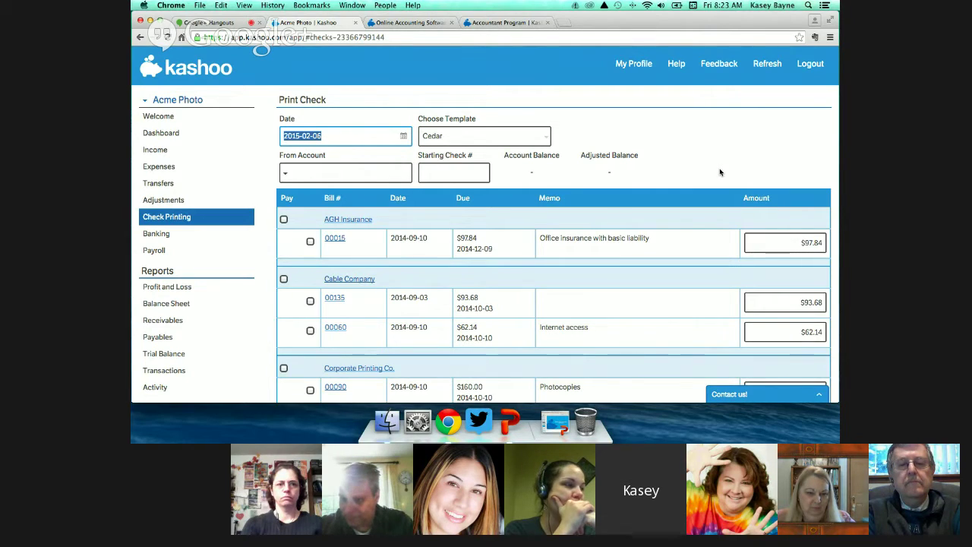
Step: Switch to the Google+ Hangouts call and read through the participants' questions in the group chat
left_click(218, 22)
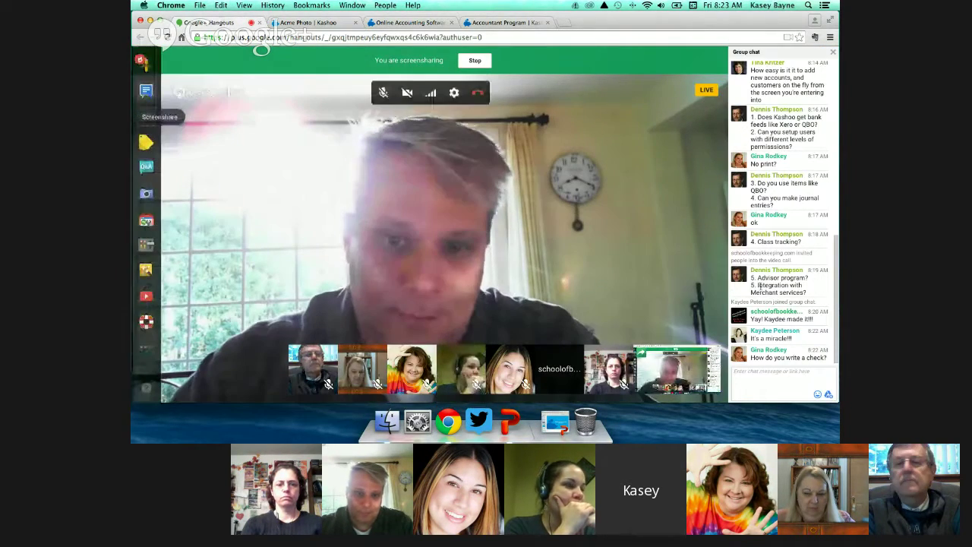
scroll(780, 285, "up", 2)
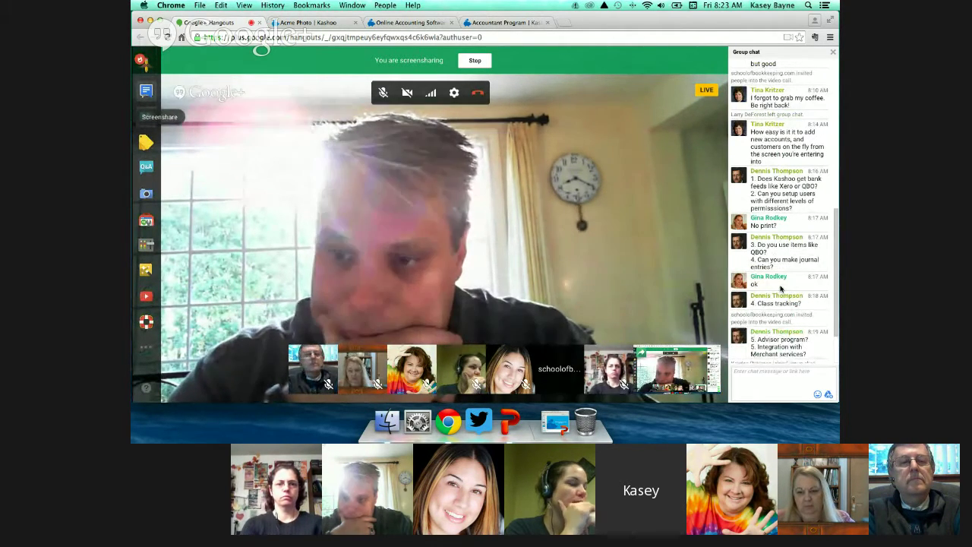
scroll(795, 261, "down", 1)
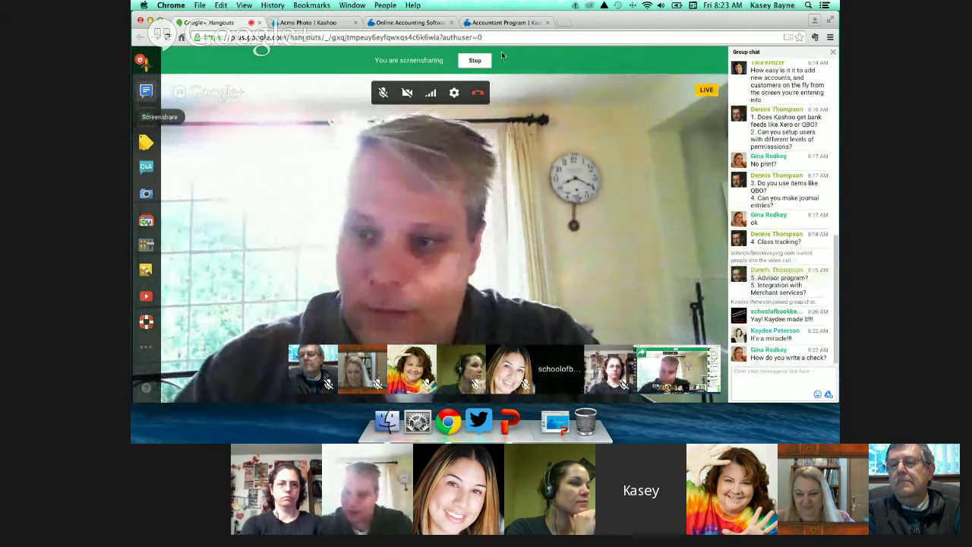
Step: Return to the Acme Photo books in Kashoo and open the Banking section
left_click(317, 23)
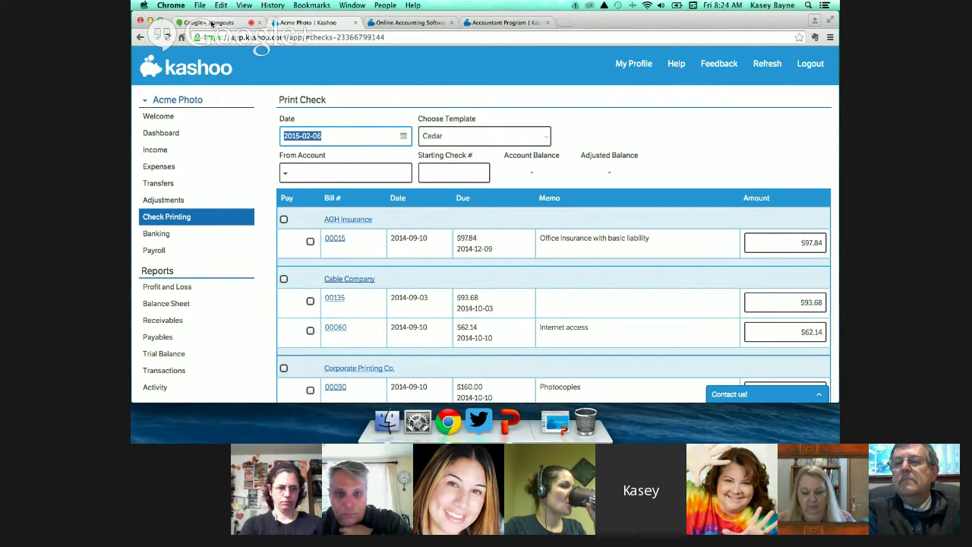
left_click(196, 238)
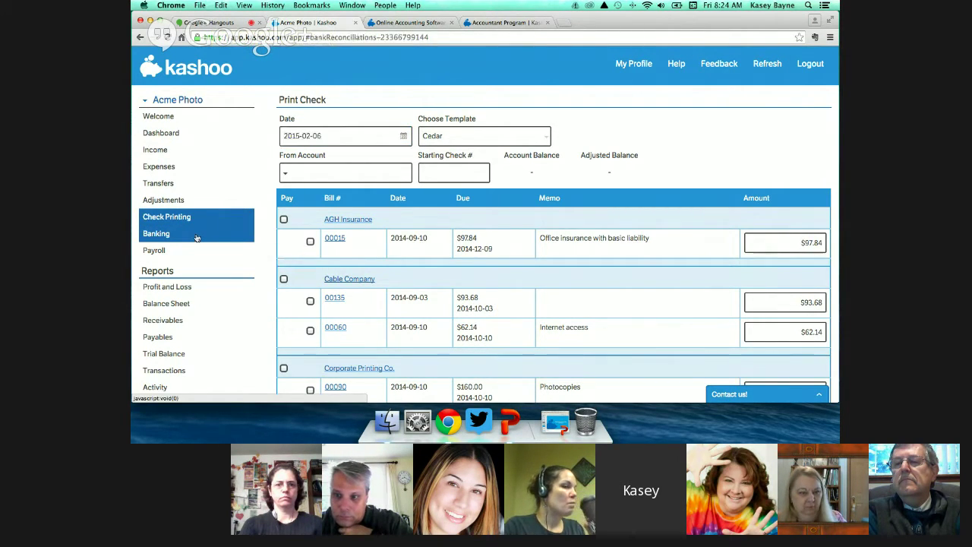